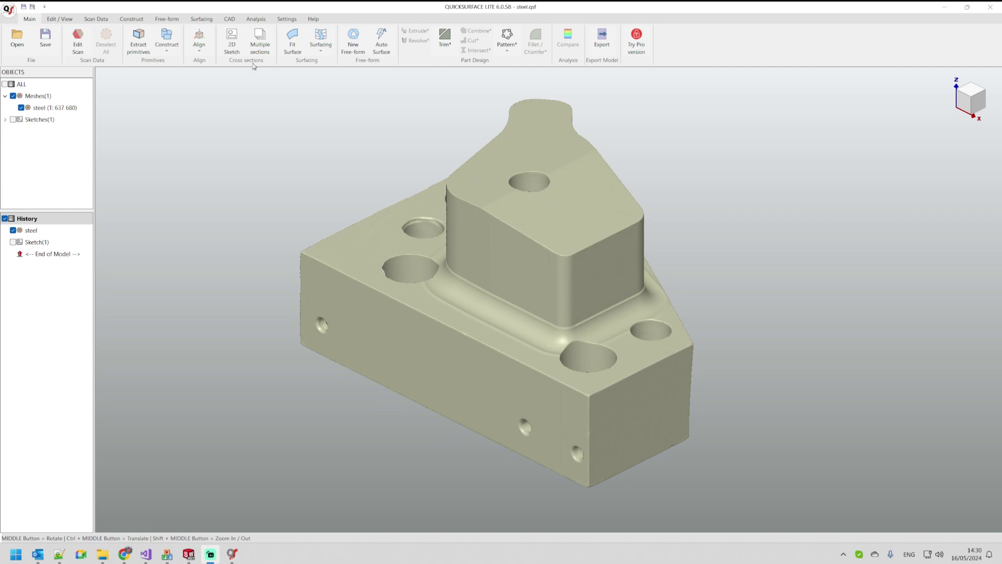
Start a new 2D sketch on the steel scan, with an XY slicing plane at 0 mm offset
{"action": "left_click", "coordinate": [233, 51]}
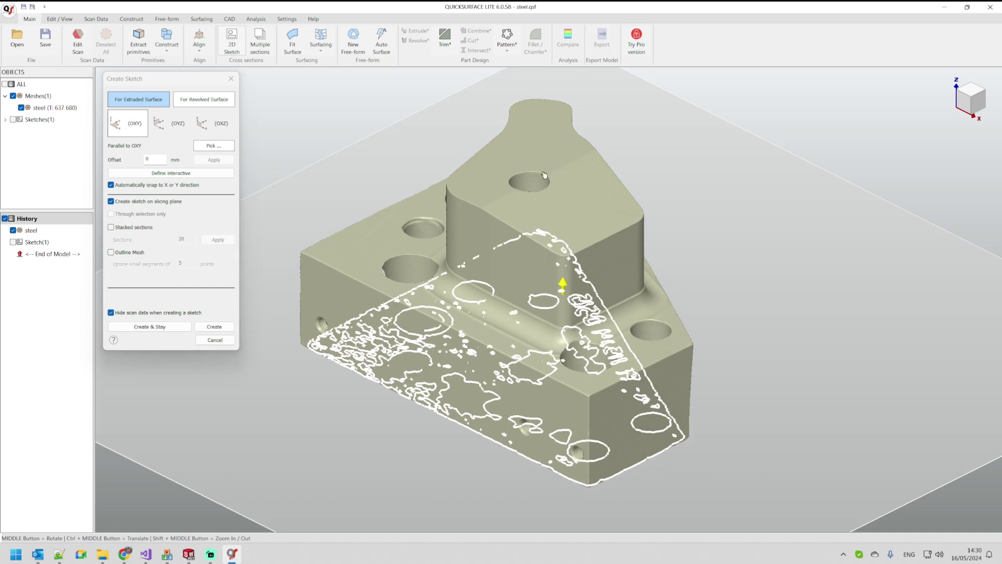
Raise the slicing plane to the plate's top face (45.303 mm) and create the sketch from that slice
{"action": "mouse_move", "coordinate": [498, 434]}
{"action": "left_mouse_down"}
{"action": "mouse_move", "coordinate": [522, 334]}
{"action": "mouse_move", "coordinate": [578, 213]}
{"action": "left_mouse_up"}
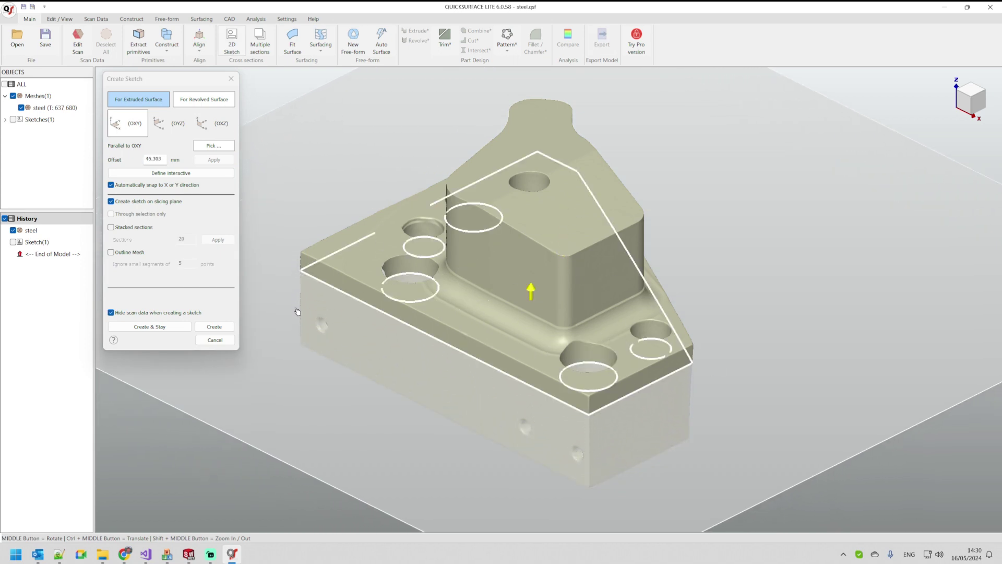
{"action": "left_click", "coordinate": [218, 327]}
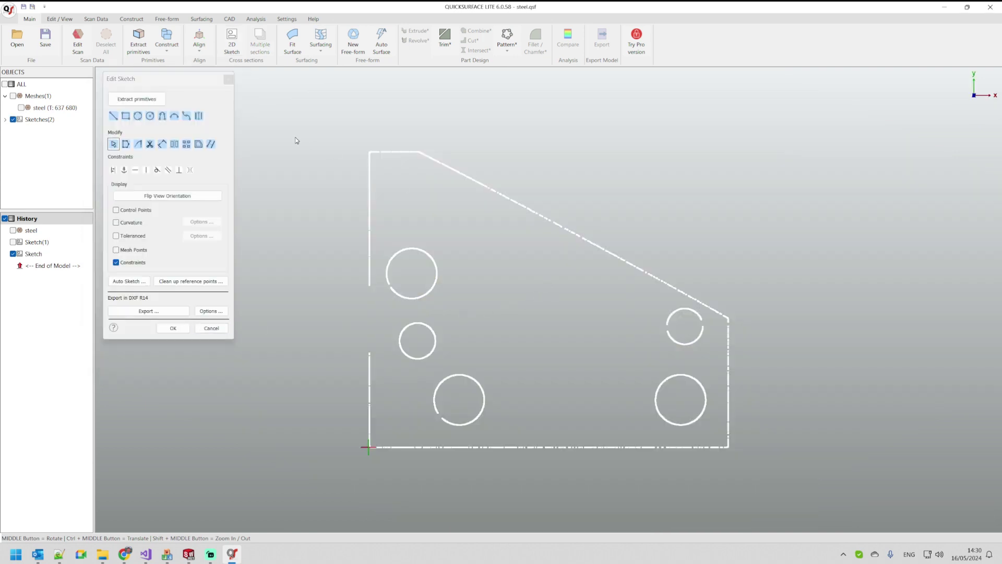
Fit straight lines to the outline's top, left, bottom, right and diagonal upper-right edges
{"action": "left_click", "coordinate": [128, 99]}
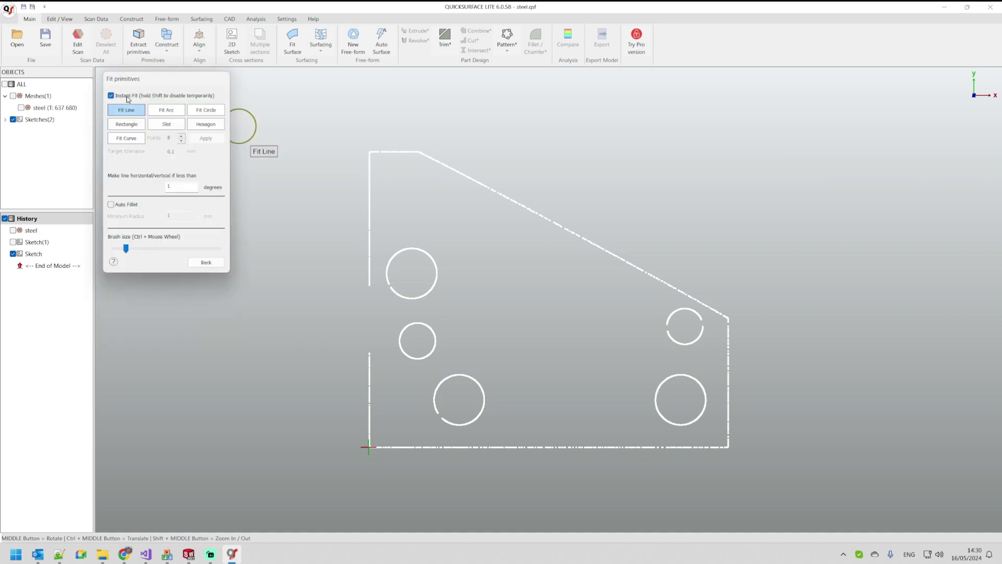
{"action": "left_click", "coordinate": [391, 152]}
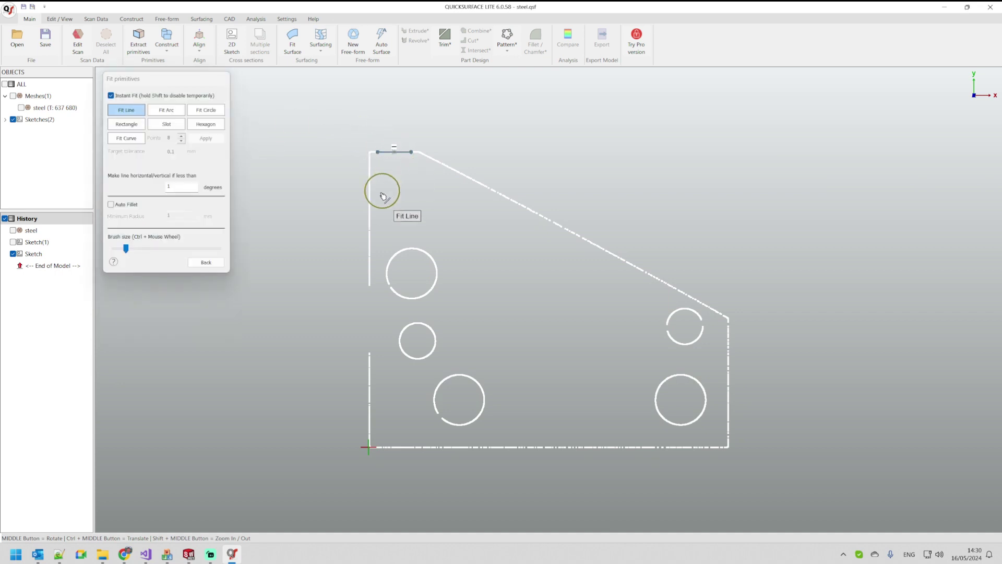
{"action": "left_click", "coordinate": [365, 405]}
{"action": "left_click", "coordinate": [659, 458]}
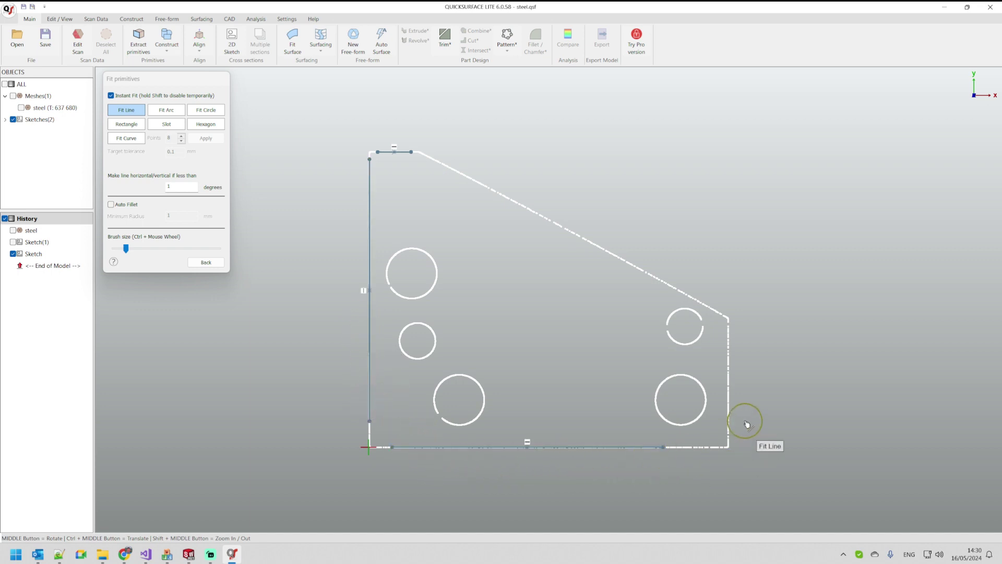
{"action": "left_click", "coordinate": [739, 384]}
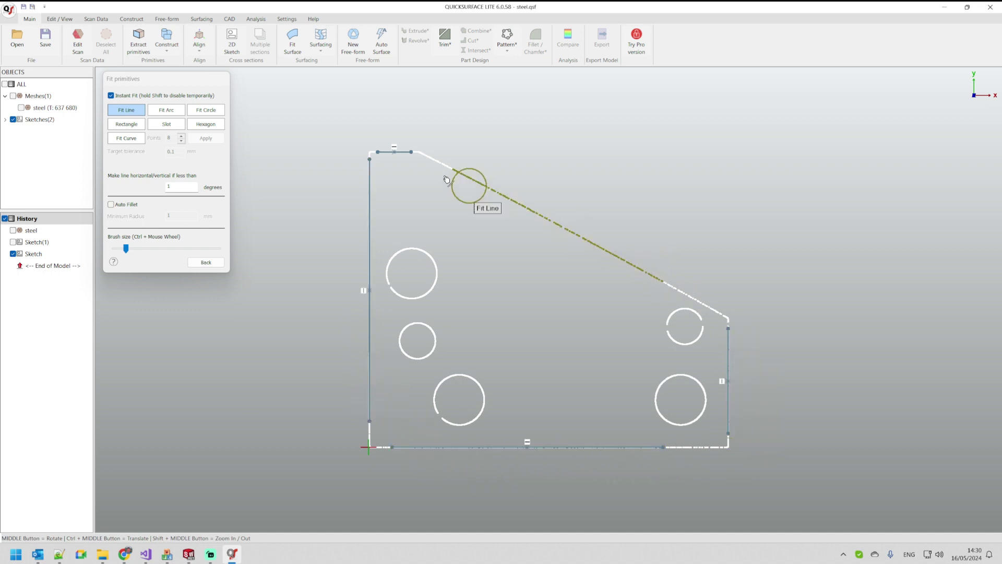
{"action": "left_click", "coordinate": [465, 184]}
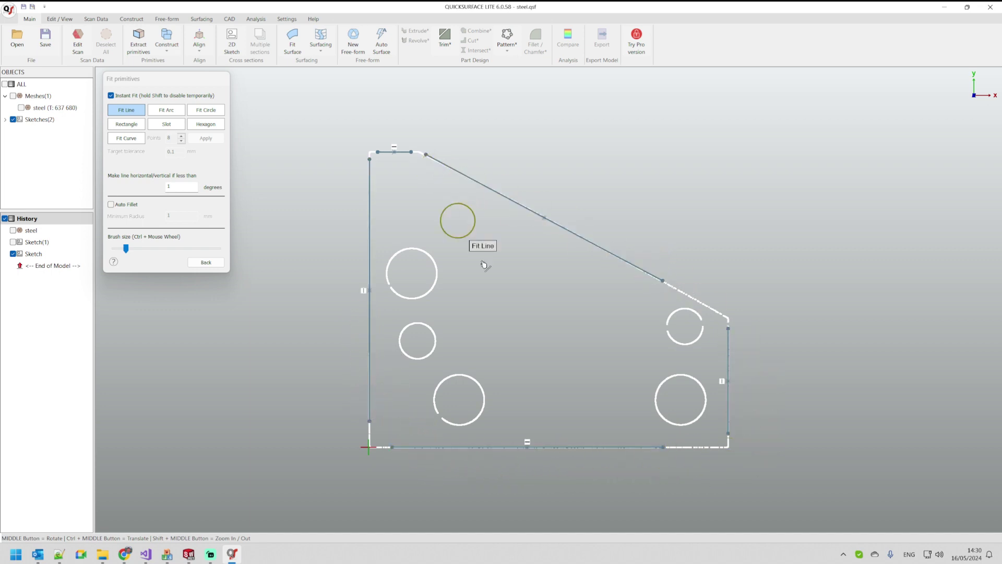
{"action": "left_click", "coordinate": [206, 262]}
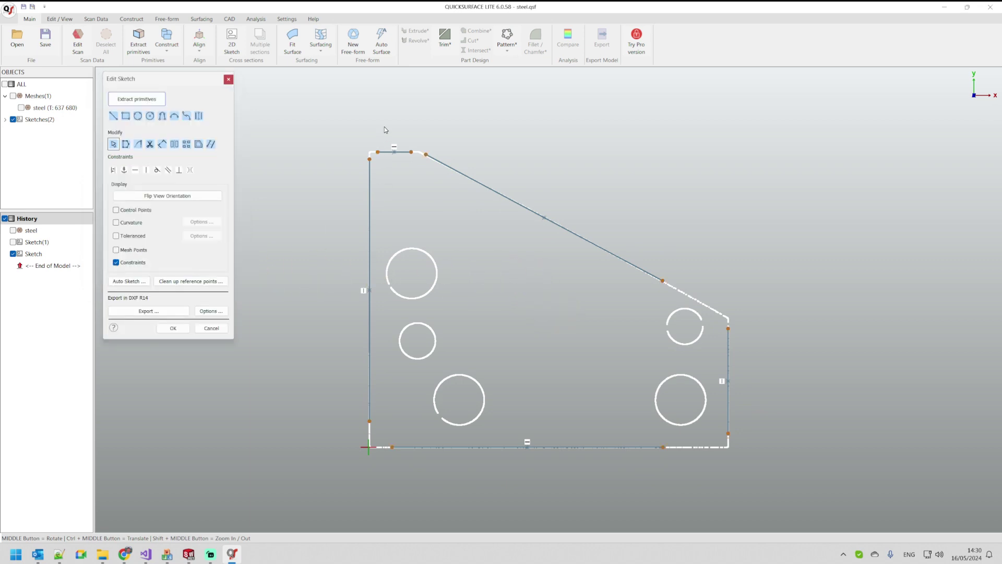
Sharpen the five rounded corners of the plate outline
{"action": "left_click_drag", "start_coordinate": [384, 124], "coordinate": [378, 170]}
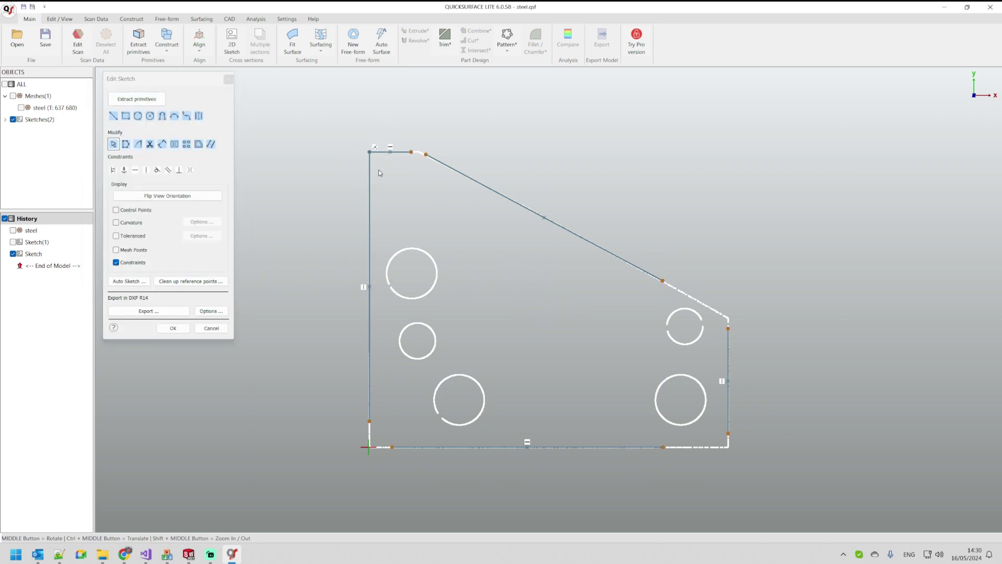
{"action": "mouse_move", "coordinate": [464, 137]}
{"action": "left_mouse_down"}
{"action": "mouse_move", "coordinate": [407, 153]}
{"action": "mouse_move", "coordinate": [428, 166]}
{"action": "left_mouse_up"}
{"action": "mouse_move", "coordinate": [634, 253]}
{"action": "left_mouse_down"}
{"action": "mouse_move", "coordinate": [689, 330]}
{"action": "mouse_move", "coordinate": [760, 340]}
{"action": "left_mouse_up"}
{"action": "mouse_move", "coordinate": [773, 429]}
{"action": "left_mouse_down"}
{"action": "mouse_move", "coordinate": [644, 441]}
{"action": "mouse_move", "coordinate": [731, 475]}
{"action": "left_mouse_up"}
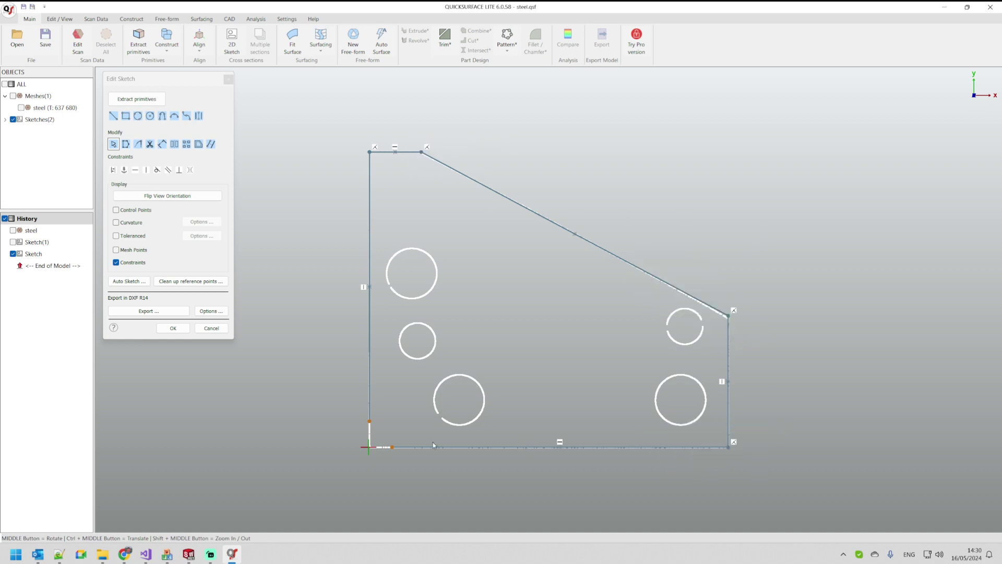
{"action": "left_click_drag", "start_coordinate": [382, 403], "coordinate": [421, 463]}
Fit circles to all five holes and close the finished sketch
{"action": "left_click", "coordinate": [136, 98]}
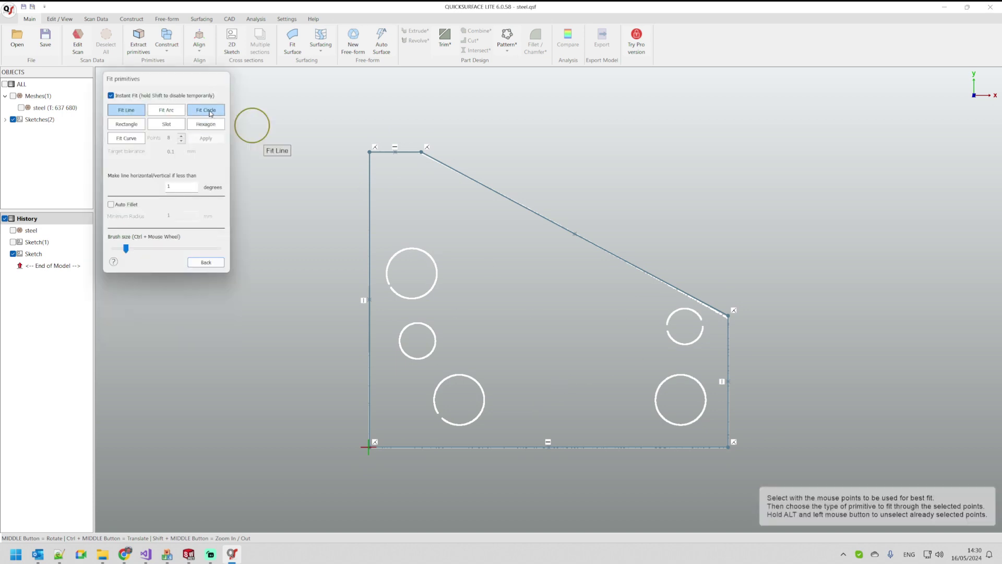
{"action": "left_click", "coordinate": [210, 113]}
{"action": "mouse_move", "coordinate": [421, 258]}
{"action": "left_mouse_down"}
{"action": "mouse_move", "coordinate": [391, 287]}
{"action": "mouse_move", "coordinate": [451, 287]}
{"action": "left_mouse_up"}
{"action": "mouse_move", "coordinate": [424, 336]}
{"action": "left_mouse_down"}
{"action": "mouse_move", "coordinate": [444, 403]}
{"action": "mouse_move", "coordinate": [457, 413]}
{"action": "mouse_move", "coordinate": [469, 384]}
{"action": "left_mouse_up"}
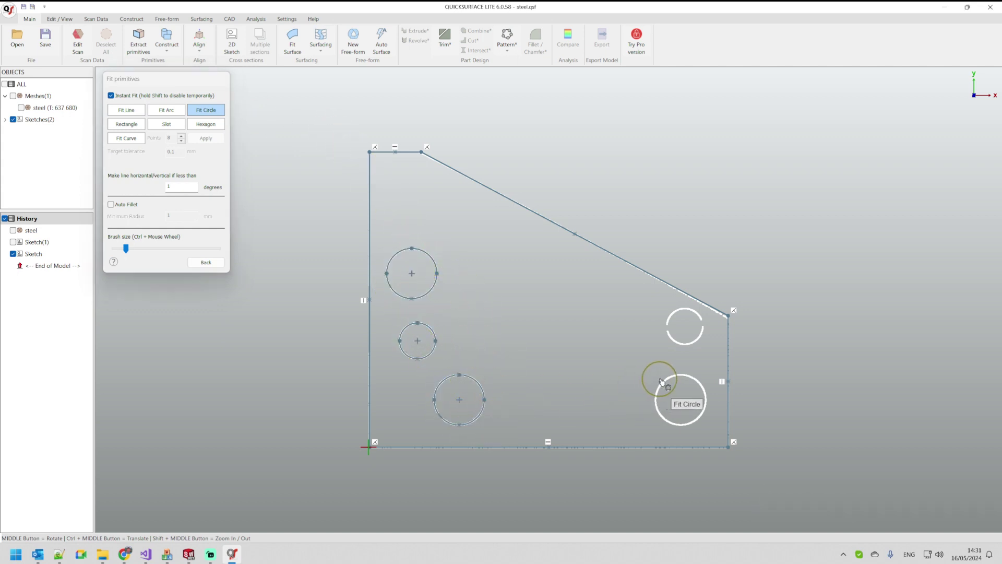
{"action": "mouse_move", "coordinate": [662, 381]}
{"action": "left_mouse_down"}
{"action": "mouse_move", "coordinate": [673, 402]}
{"action": "mouse_move", "coordinate": [697, 384]}
{"action": "left_mouse_up"}
{"action": "left_click_drag", "start_coordinate": [700, 342], "coordinate": [701, 330]}
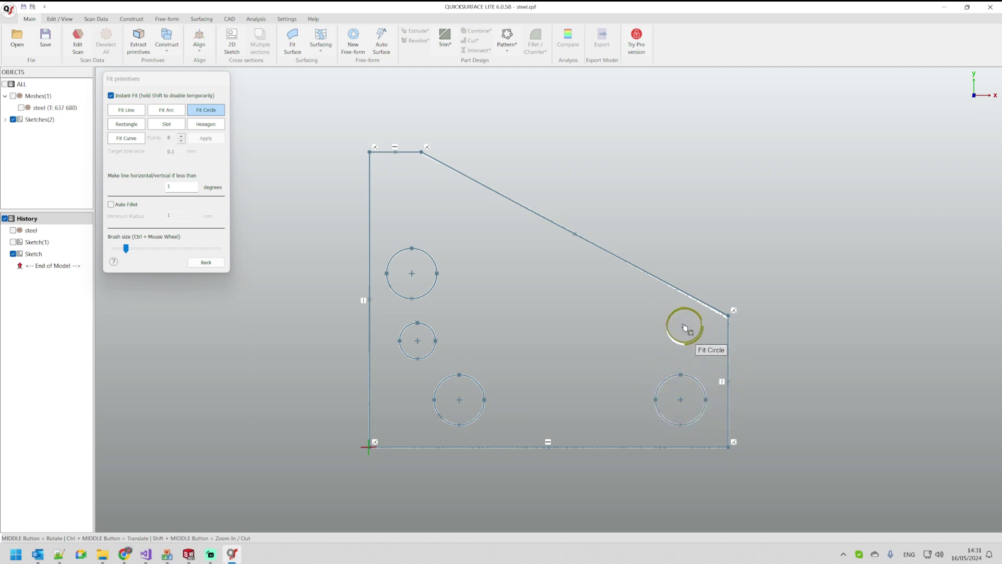
{"action": "left_click", "coordinate": [197, 263]}
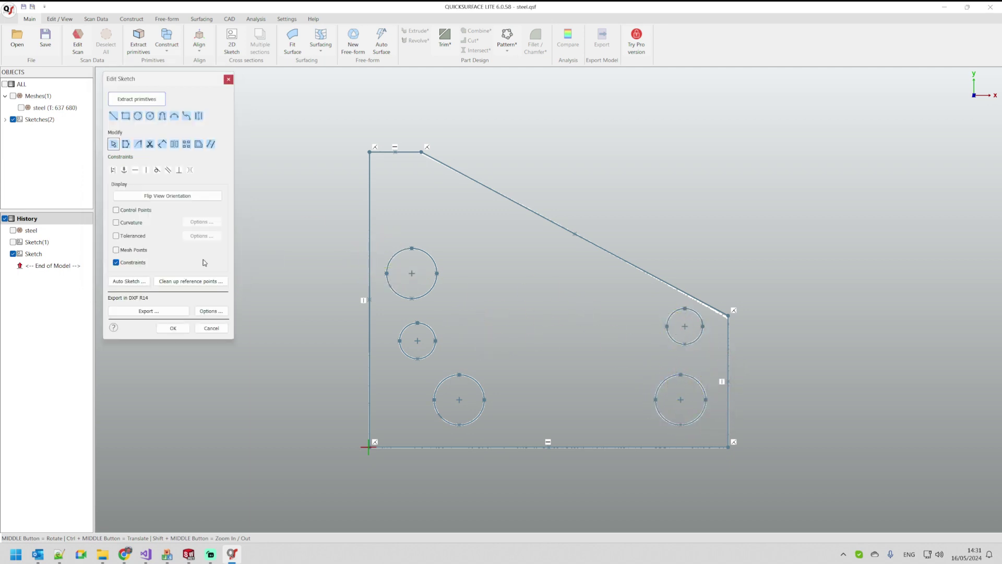
{"action": "left_click", "coordinate": [178, 328]}
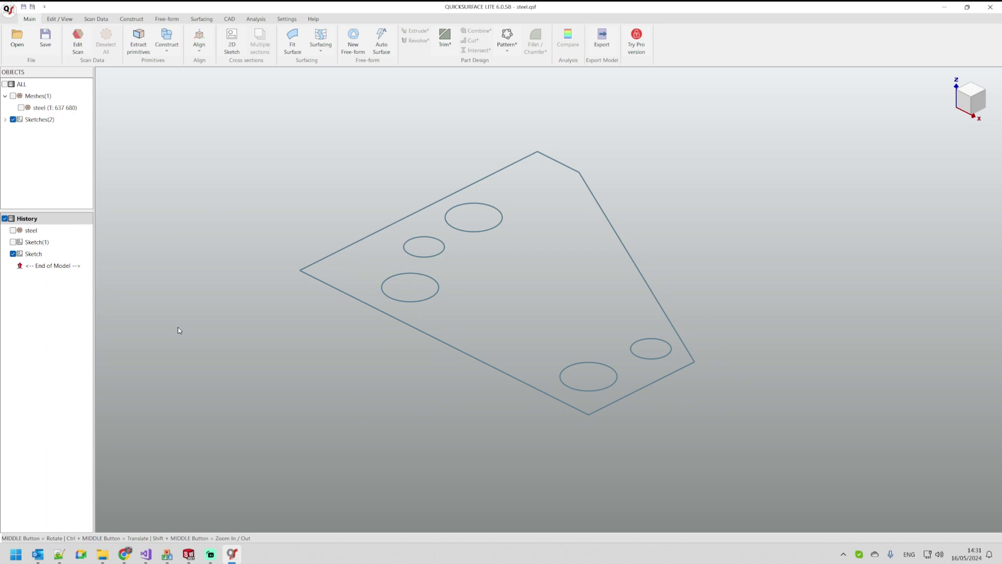
Begin exporting the plate sketch as IGES File (*.iges), then cancel without saving
{"action": "left_click", "coordinate": [601, 44]}
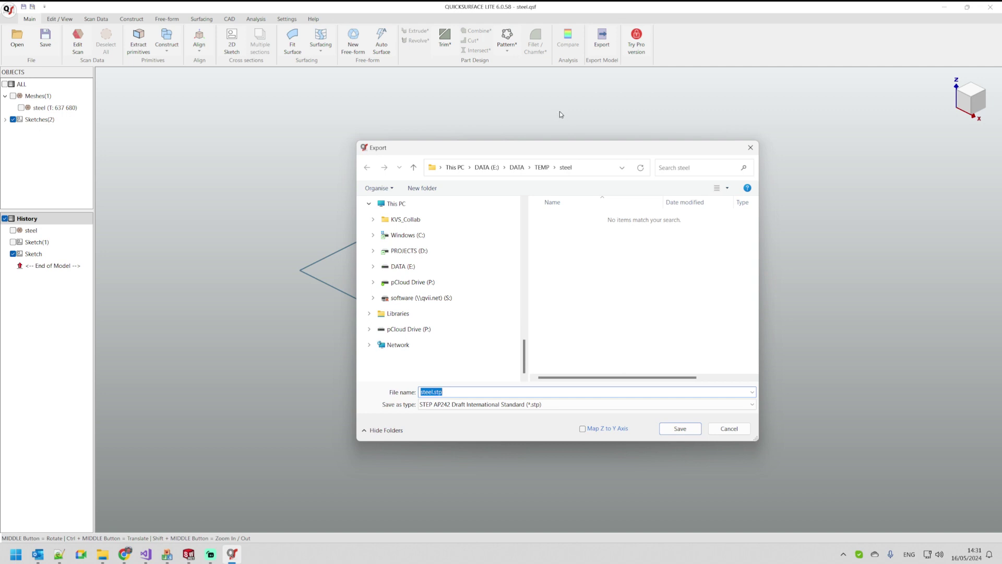
{"action": "left_click", "coordinate": [541, 404]}
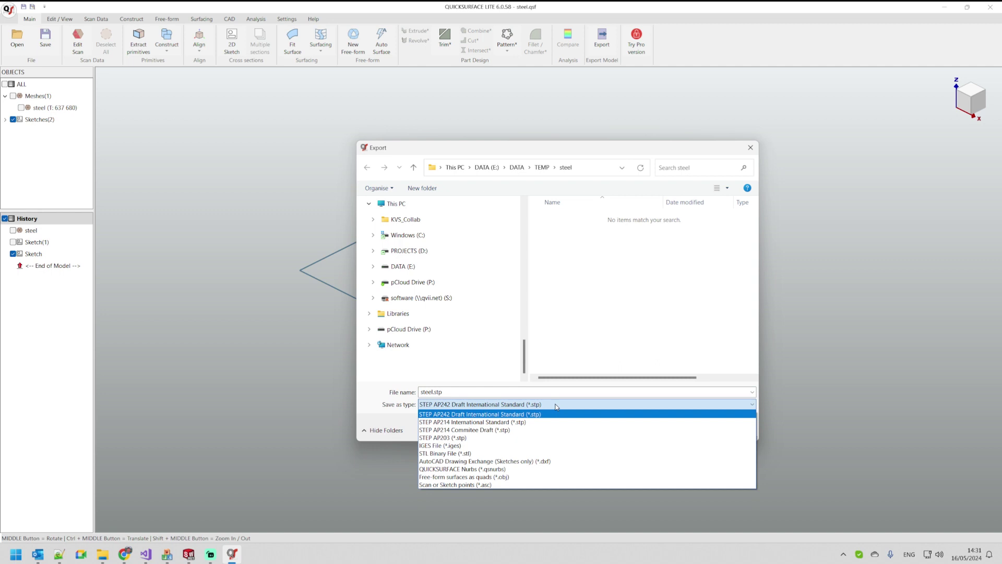
{"action": "left_click", "coordinate": [440, 445]}
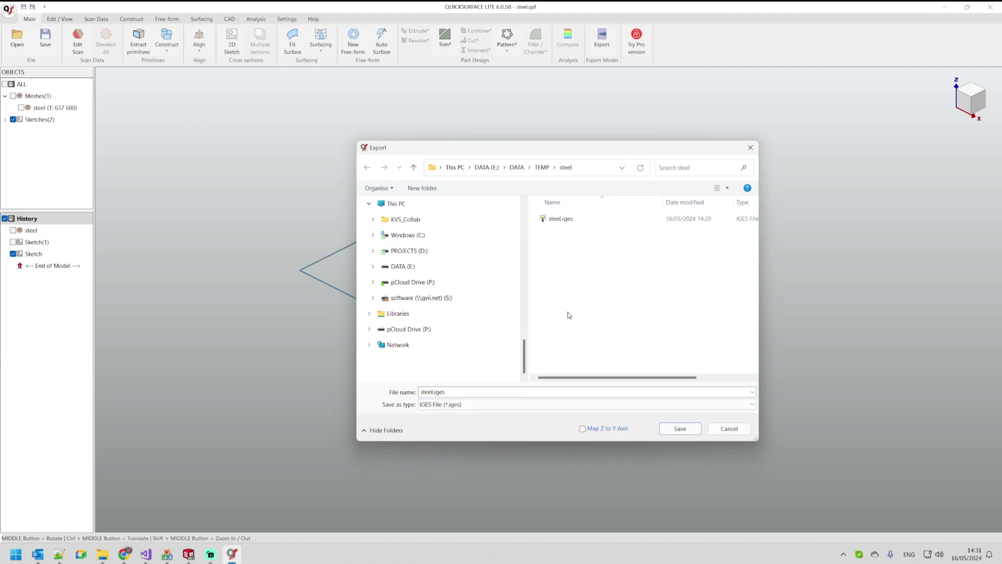
{"action": "left_click", "coordinate": [724, 430]}
Show the Sketch(1) boss outline alongside the five-hole plate sketch and orbit to view both
{"action": "middle_click_drag", "start_coordinate": [526, 288], "coordinate": [527, 261]}
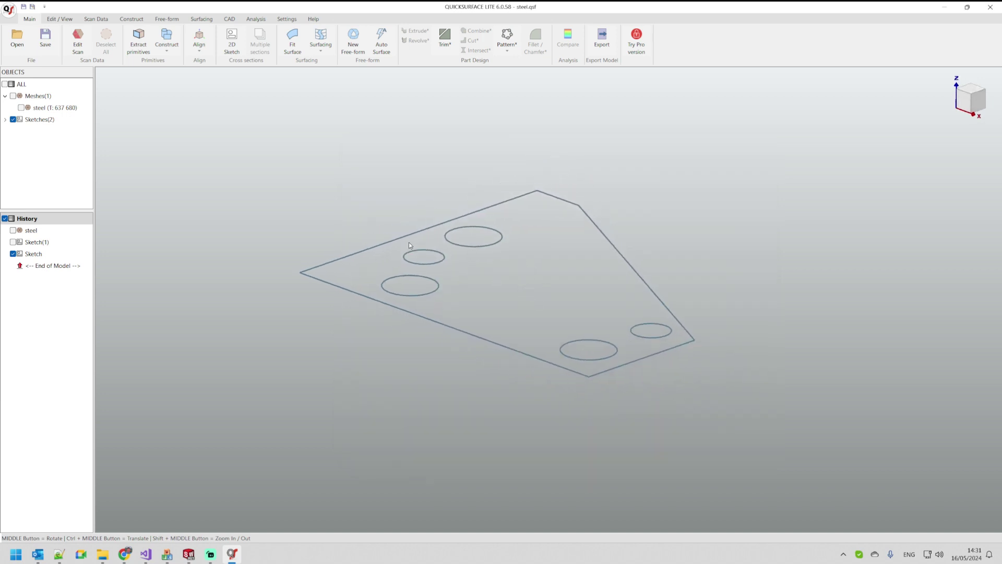
{"action": "left_click", "coordinate": [13, 243]}
{"action": "mouse_move", "coordinate": [445, 257]}
{"action": "middle_mouse_down"}
{"action": "mouse_move", "coordinate": [519, 221]}
{"action": "mouse_move", "coordinate": [537, 233]}
{"action": "mouse_move", "coordinate": [529, 279]}
{"action": "middle_mouse_up"}
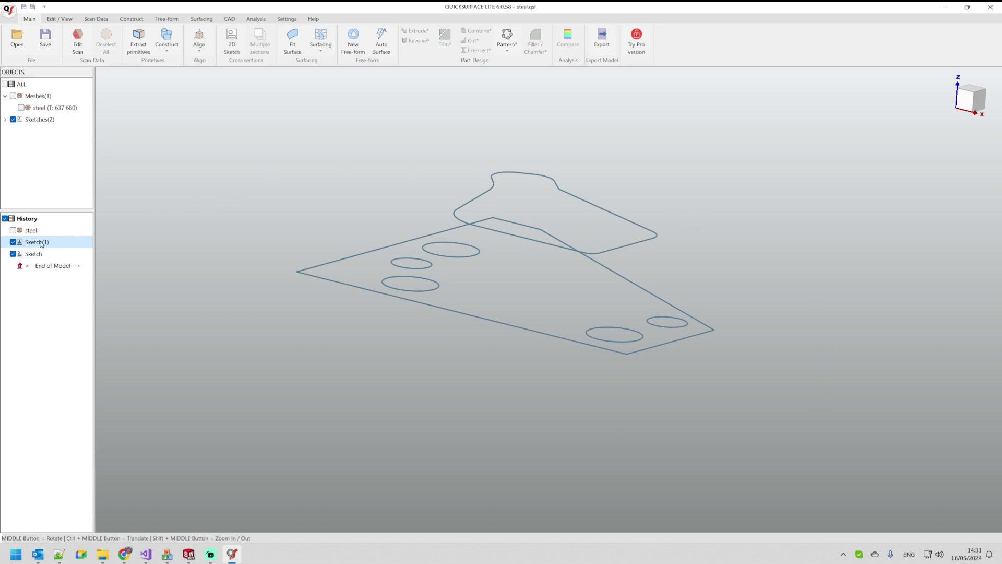
Hide Sketch(1) and export the plate sketch as IGES, replacing the existing steel.iges
{"action": "left_click", "coordinate": [13, 241]}
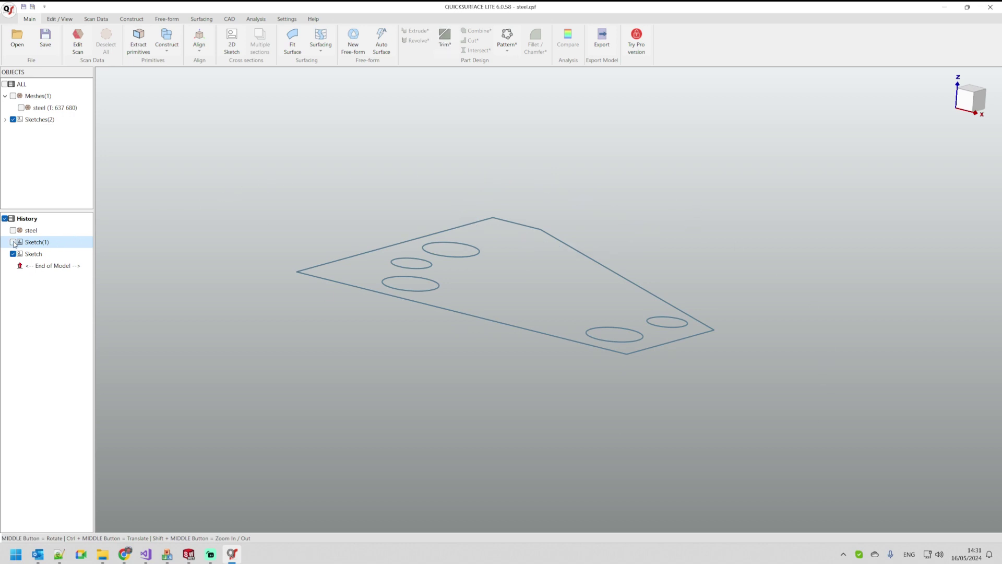
{"action": "left_click", "coordinate": [602, 39]}
{"action": "left_click", "coordinate": [493, 405]}
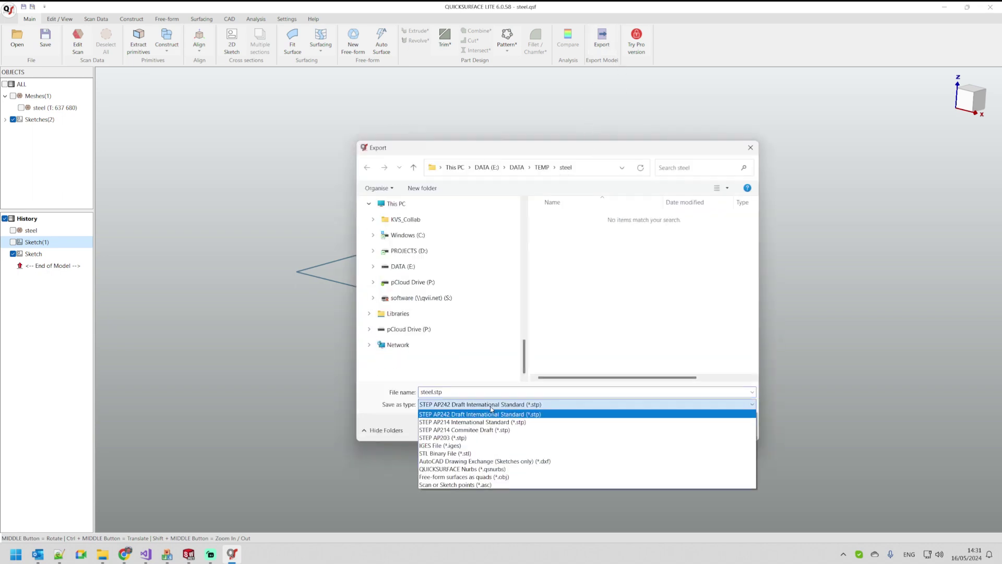
{"action": "left_click", "coordinate": [459, 445]}
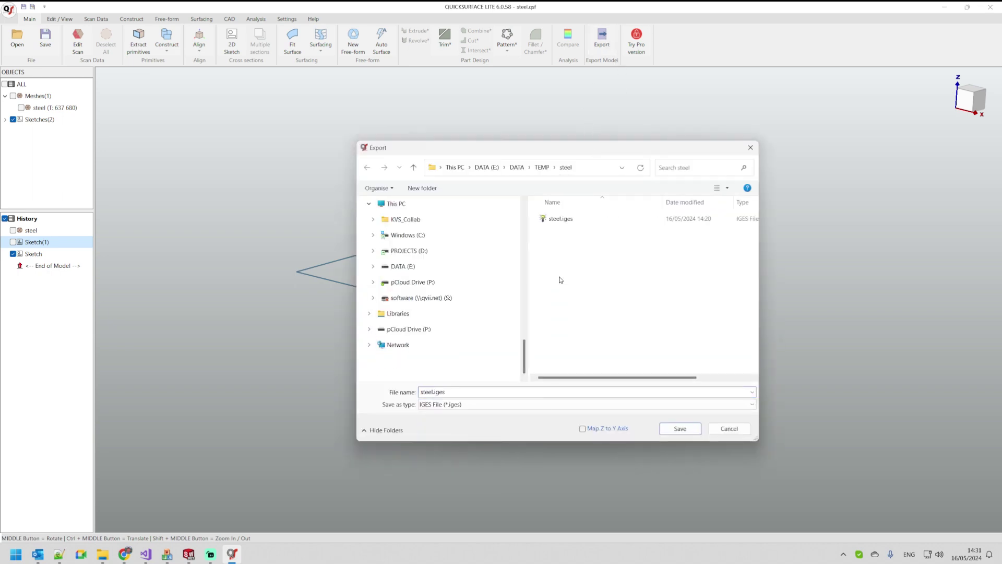
{"action": "double_click", "coordinate": [557, 220]}
{"action": "left_click", "coordinate": [524, 278]}
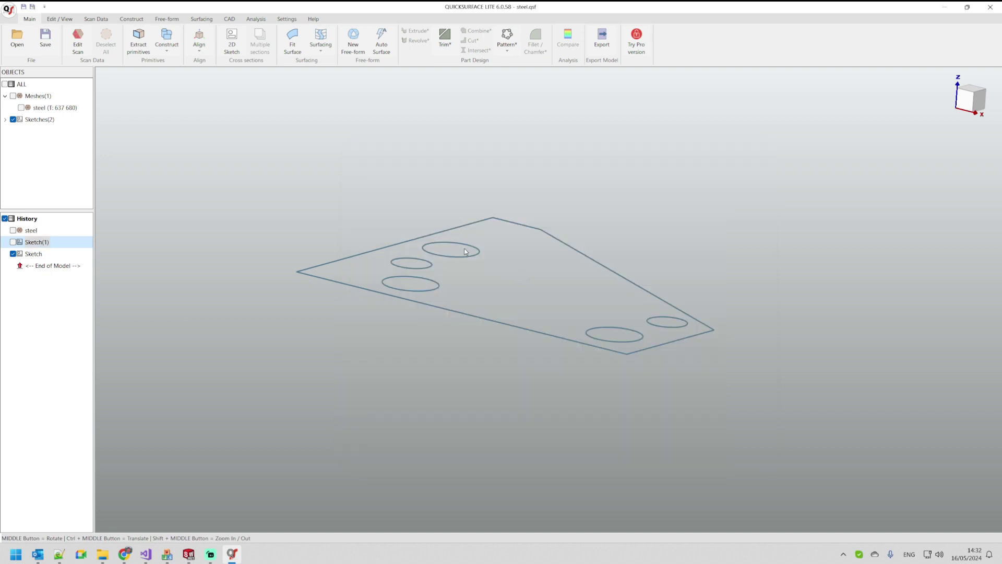
Show only the Sketch(1) boss outline and export it as an IGES file named steel1
{"action": "left_click", "coordinate": [13, 254]}
{"action": "left_click", "coordinate": [13, 241]}
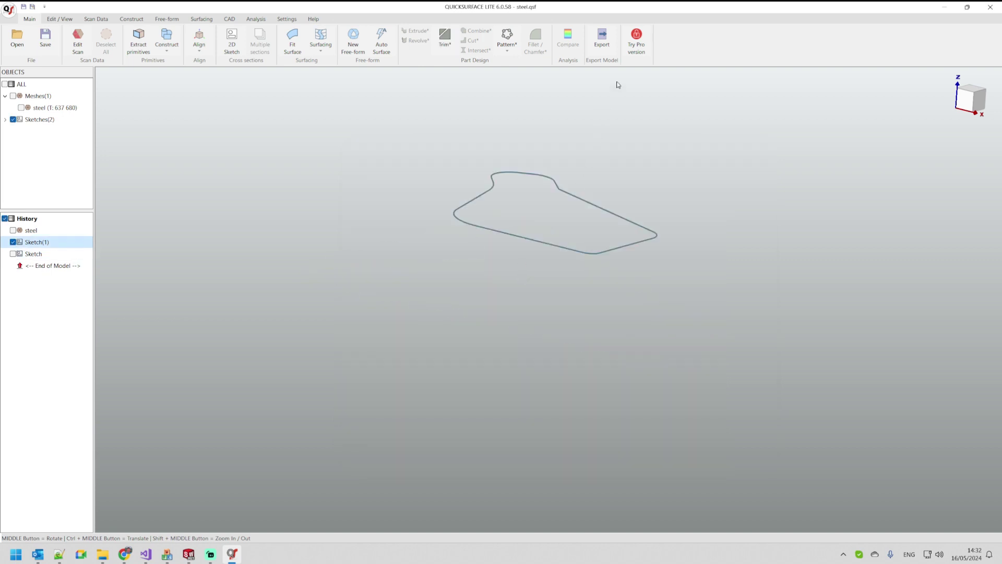
{"action": "left_click", "coordinate": [602, 39]}
{"action": "left_click", "coordinate": [441, 405]}
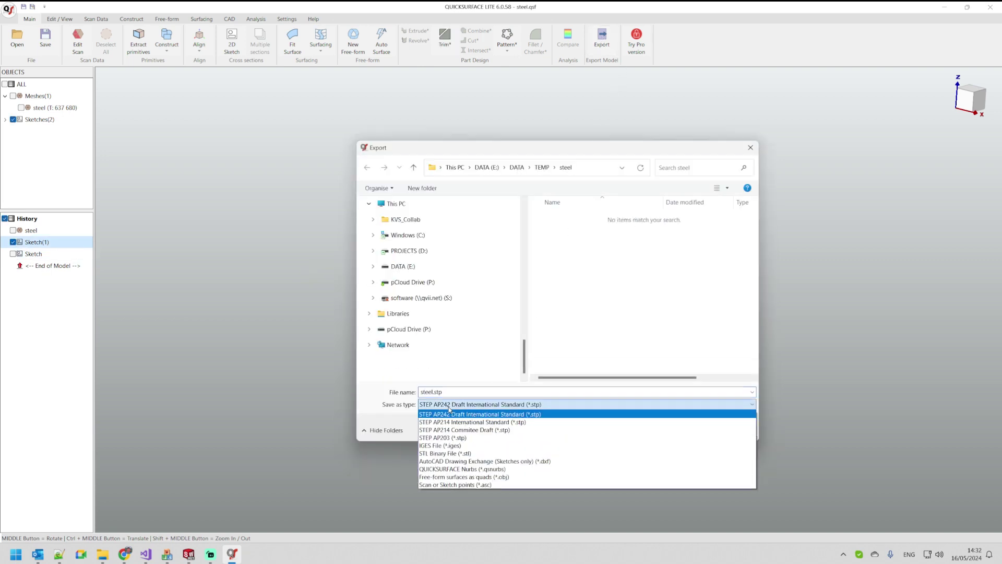
{"action": "left_click", "coordinate": [446, 446]}
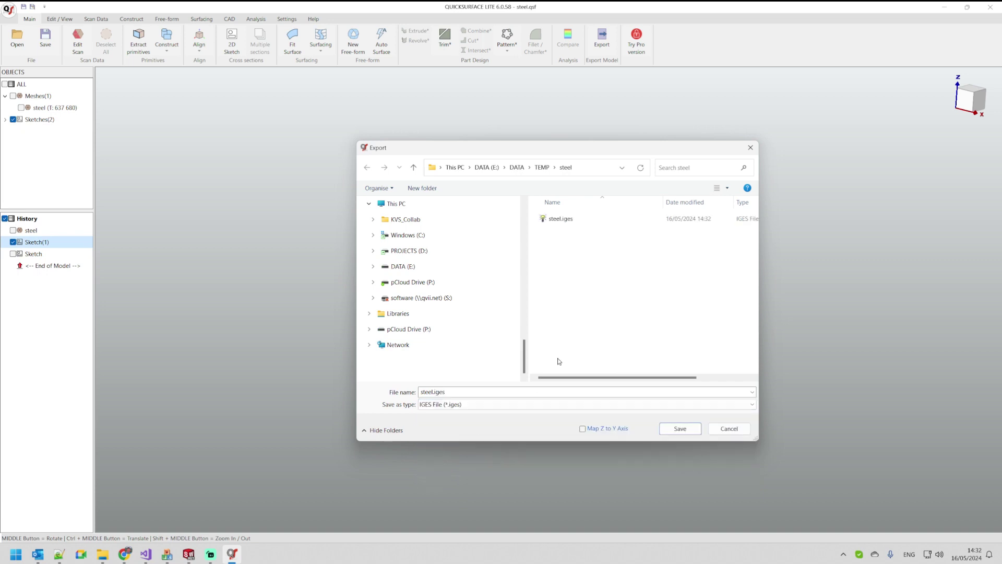
{"action": "left_click", "coordinate": [437, 392]}
{"action": "left_click", "coordinate": [461, 394]}
{"action": "left_click_drag", "start_coordinate": [432, 394], "coordinate": [478, 393]}
{"action": "key", "text": "BackSpace"}
{"action": "type", "text": "1"}
{"action": "left_click", "coordinate": [688, 432]}
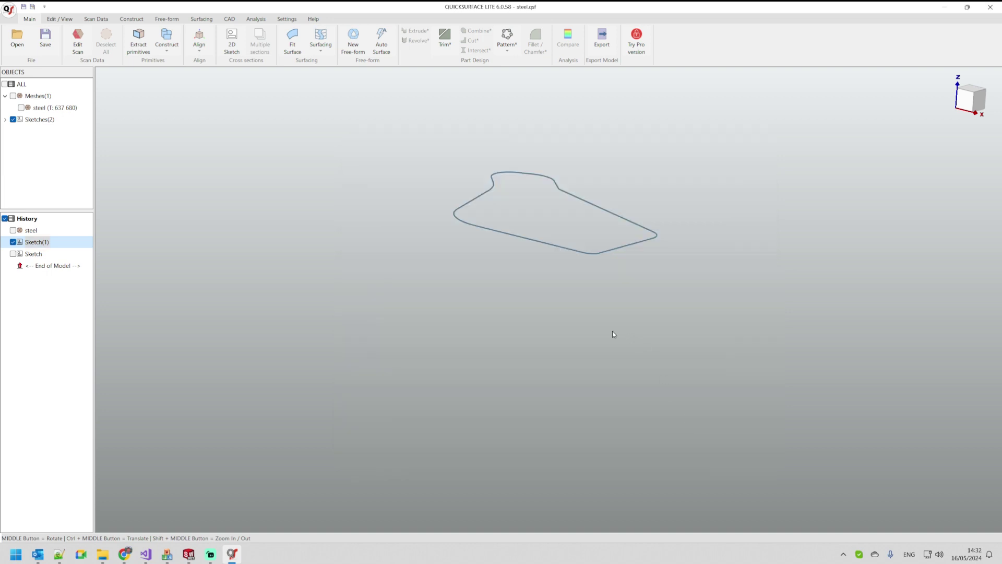
{"action": "left_click", "coordinate": [188, 553]}
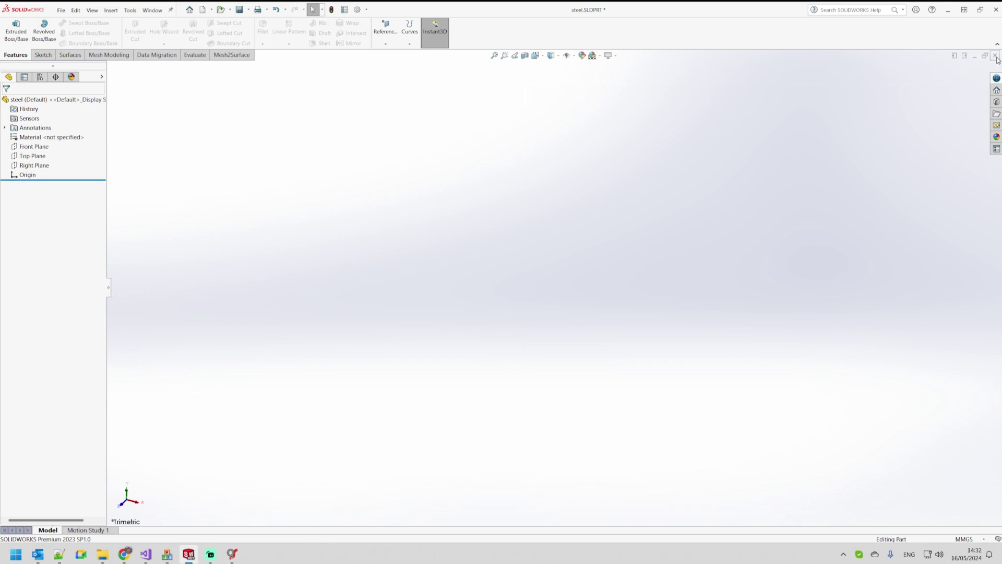
Close the steel part without saving and select steel.iges in the Open dialog
{"action": "left_click", "coordinate": [461, 278]}
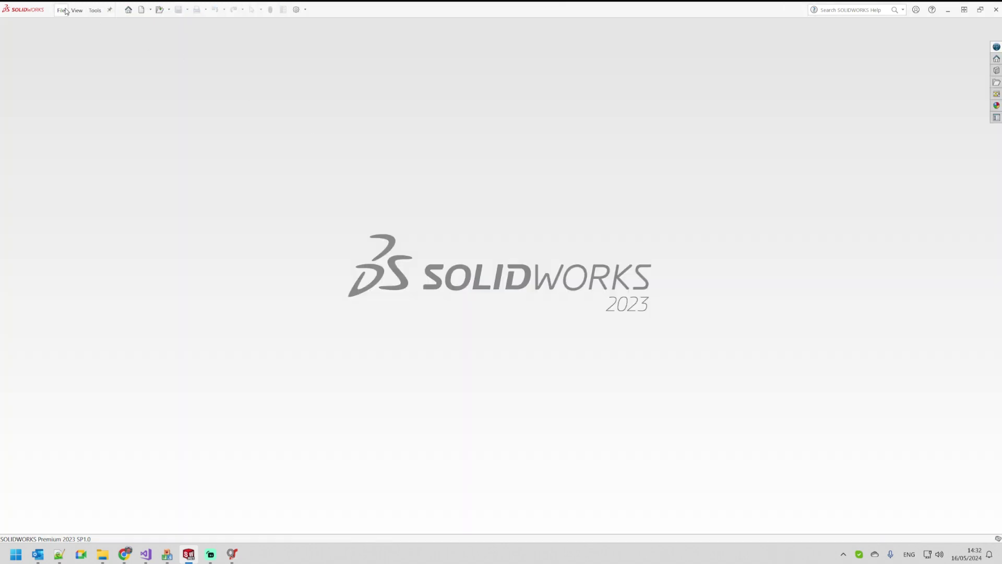
{"action": "left_click", "coordinate": [63, 10]}
{"action": "left_click", "coordinate": [78, 34]}
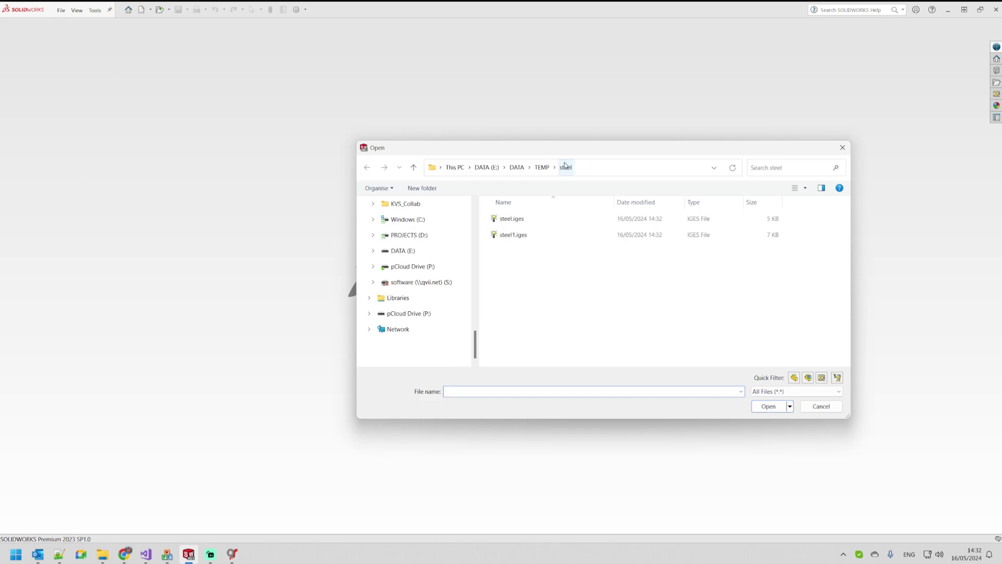
{"action": "left_click", "coordinate": [514, 218]}
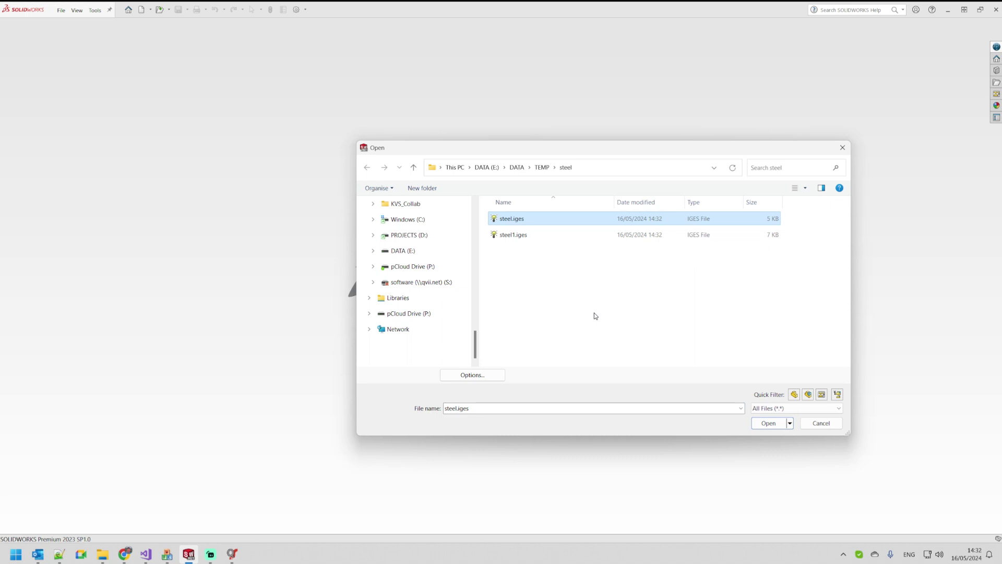
Enable Free Curves and Points as Sketch in the IGES import options, then open steel.iges
{"action": "left_click", "coordinate": [478, 376]}
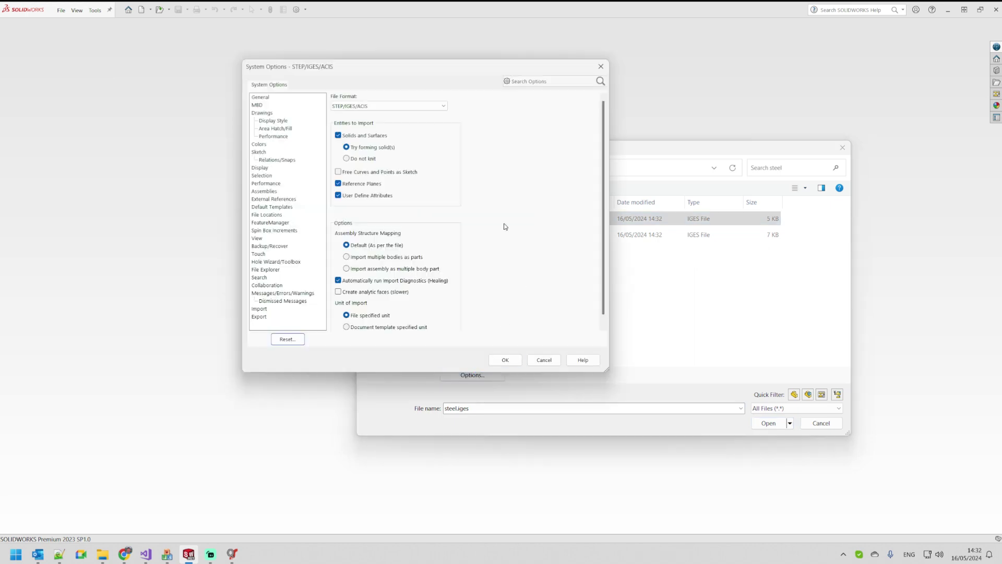
{"action": "left_click", "coordinate": [339, 173]}
{"action": "left_click", "coordinate": [505, 361]}
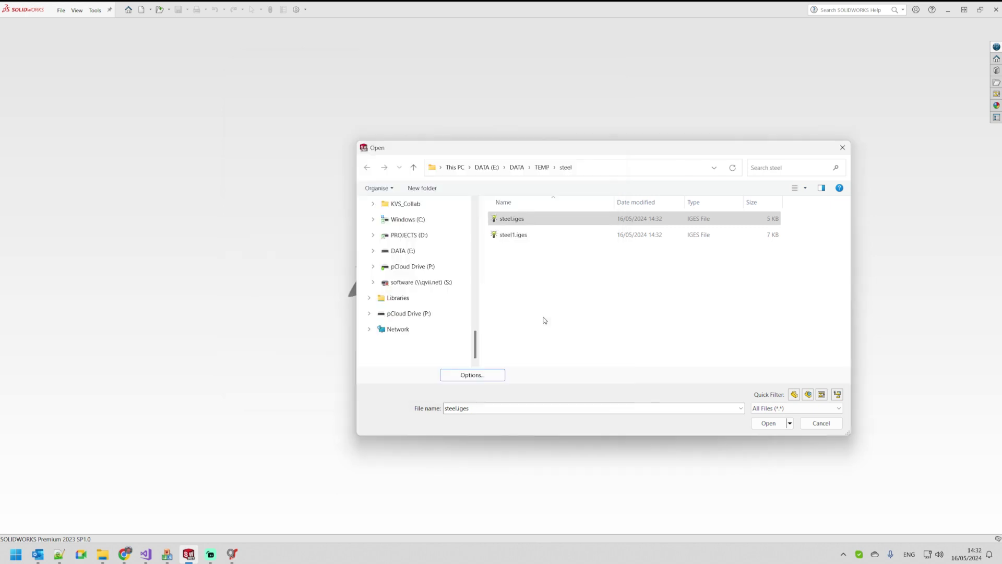
{"action": "left_click", "coordinate": [769, 423]}
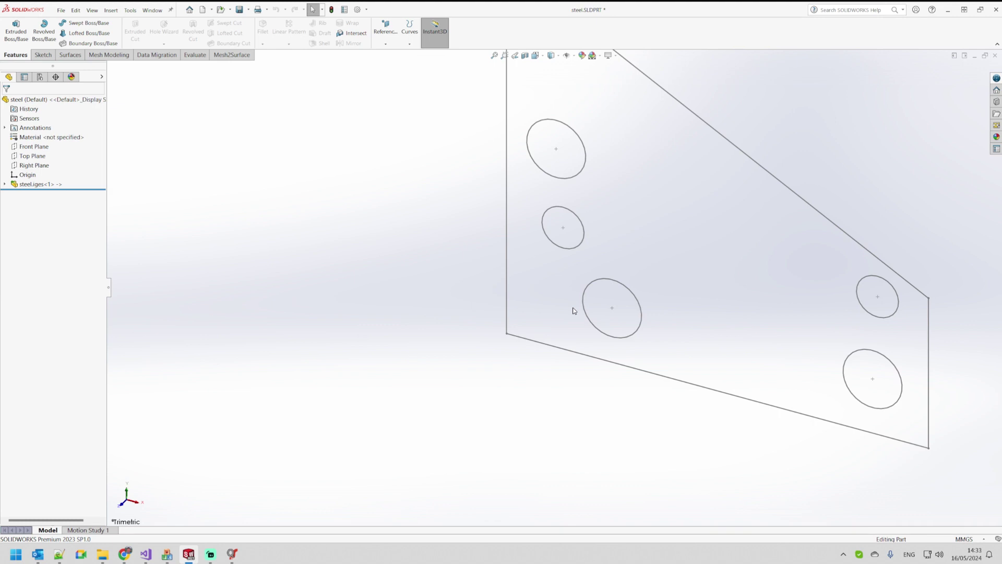
Expand steel.iges and its Sketches folder, select Sketch1 and Sketch2, and orbit the plate
{"action": "left_click", "coordinate": [4, 184]}
{"action": "left_click", "coordinate": [14, 193]}
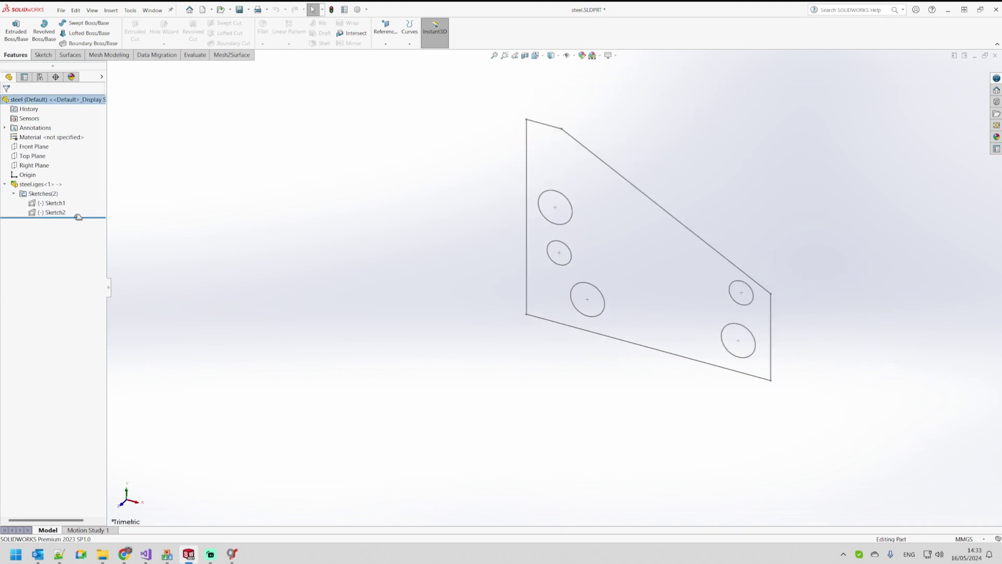
{"action": "left_click", "coordinate": [38, 203]}
{"action": "left_click", "coordinate": [51, 212]}
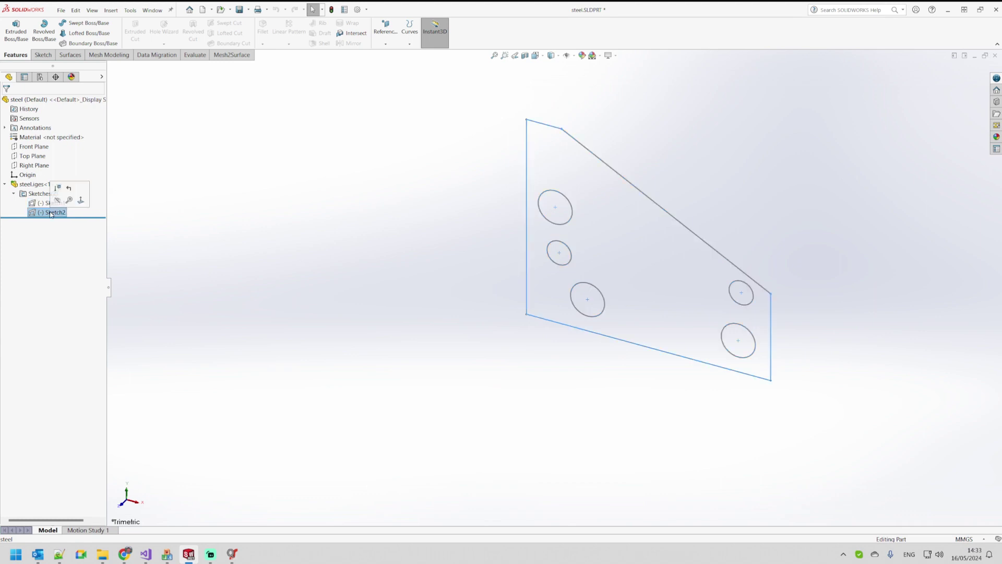
{"action": "mouse_move", "coordinate": [426, 281]}
{"action": "middle_mouse_down"}
{"action": "mouse_move", "coordinate": [394, 282]}
{"action": "mouse_move", "coordinate": [459, 284]}
{"action": "middle_mouse_up"}
{"action": "left_click", "coordinate": [423, 298]}
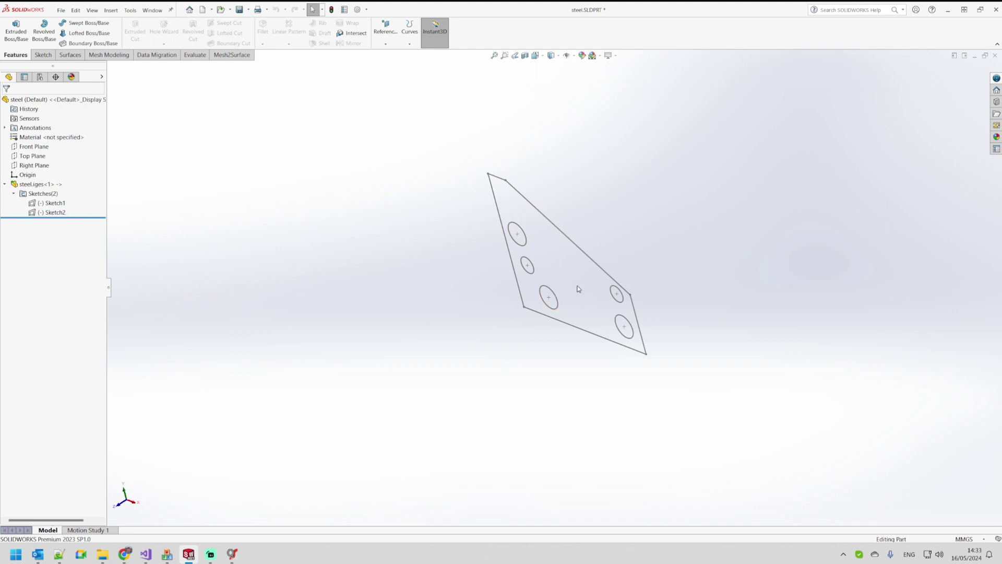
{"action": "mouse_move", "coordinate": [578, 289]}
{"action": "middle_mouse_down"}
{"action": "mouse_move", "coordinate": [608, 246]}
{"action": "mouse_move", "coordinate": [626, 259]}
{"action": "mouse_move", "coordinate": [595, 263]}
{"action": "middle_mouse_up"}
Show the Front, Top and Right planes, inspect the plate among them, then hide them again
{"action": "left_click", "coordinate": [37, 167]}
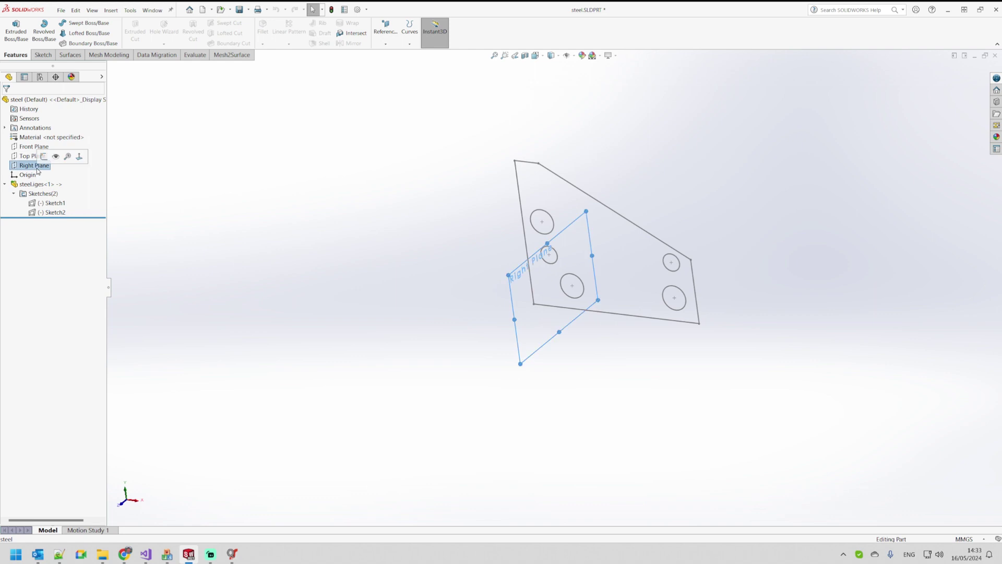
{"action": "left_click", "coordinate": [30, 155], "text": "ctrl"}
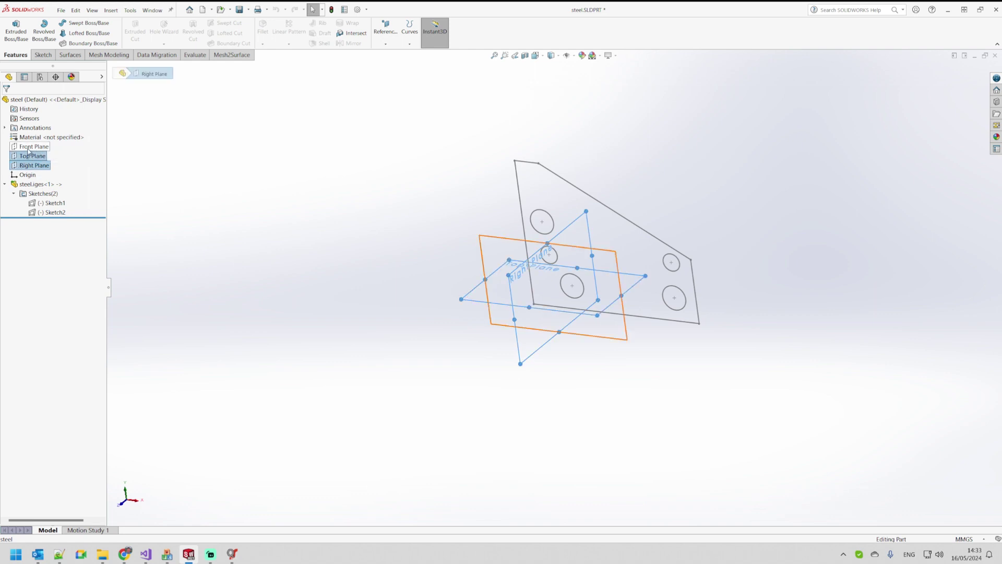
{"action": "left_click", "coordinate": [32, 147], "text": "ctrl"}
{"action": "left_click", "coordinate": [35, 137]}
{"action": "left_click", "coordinate": [358, 228]}
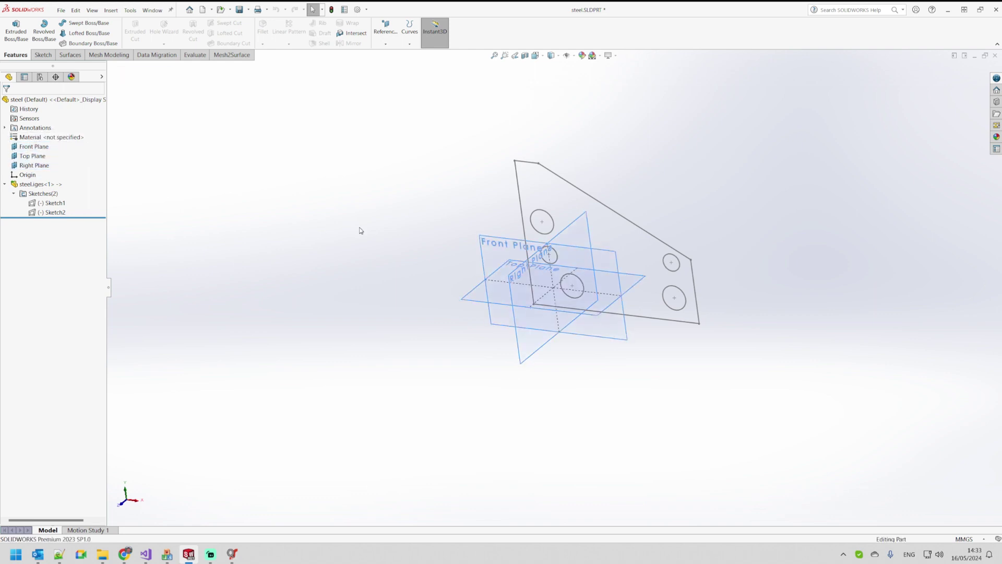
{"action": "mouse_move", "coordinate": [358, 228]}
{"action": "middle_mouse_down"}
{"action": "mouse_move", "coordinate": [369, 302]}
{"action": "mouse_move", "coordinate": [359, 338]}
{"action": "mouse_move", "coordinate": [354, 327]}
{"action": "mouse_move", "coordinate": [402, 275]}
{"action": "middle_mouse_up"}
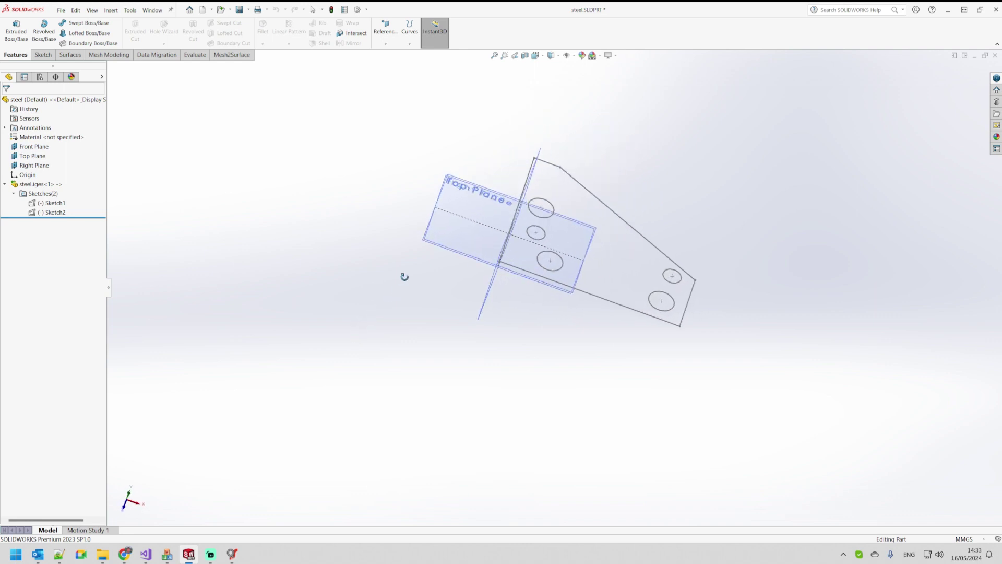
{"action": "middle_click_drag", "start_coordinate": [331, 243], "coordinate": [444, 268]}
{"action": "scroll", "coordinate": [711, 261], "scroll_direction": "down", "scroll_amount": 2}
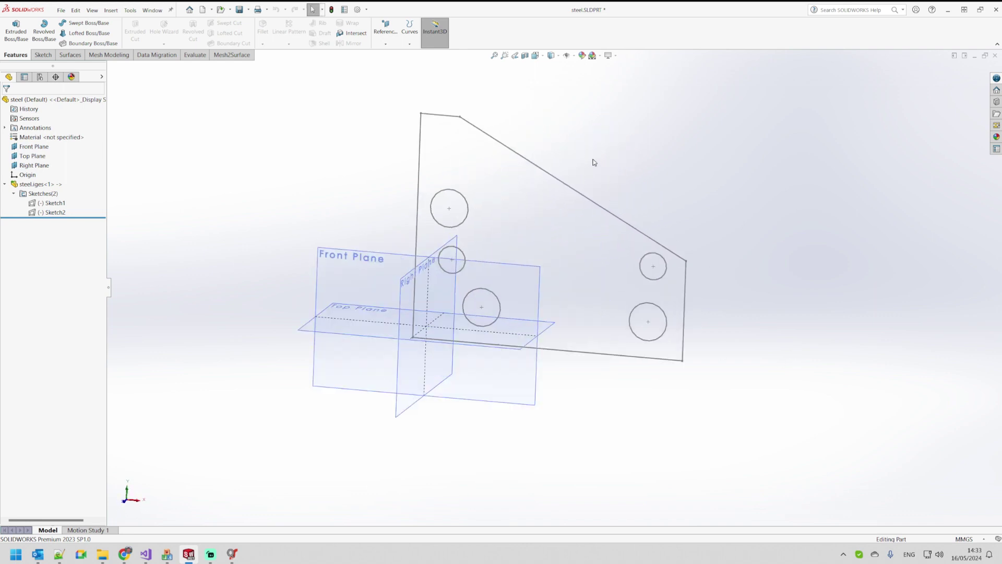
{"action": "left_click", "coordinate": [32, 146]}
{"action": "left_click", "coordinate": [33, 156], "text": "ctrl"}
{"action": "left_click", "coordinate": [35, 164], "text": "ctrl"}
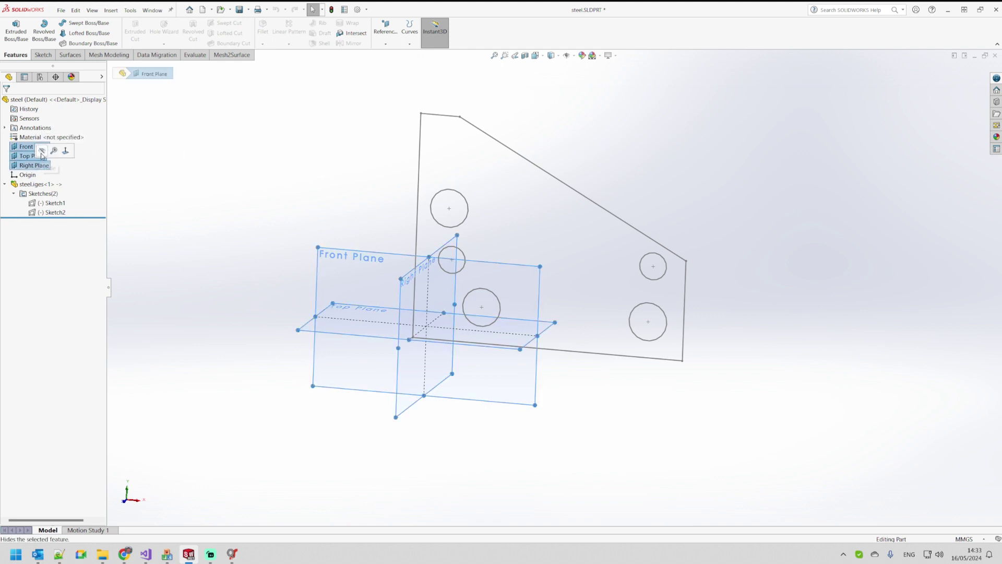
{"action": "key", "text": "Escape"}
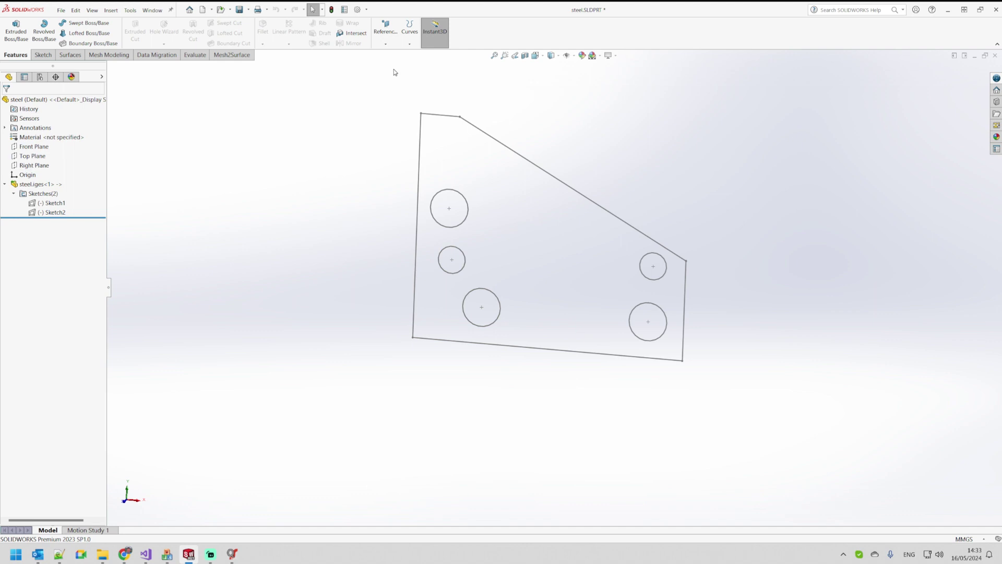
Create Plane1 through Sketch2's top-left, bottom-left and bottom-right corners
{"action": "left_click", "coordinate": [387, 25]}
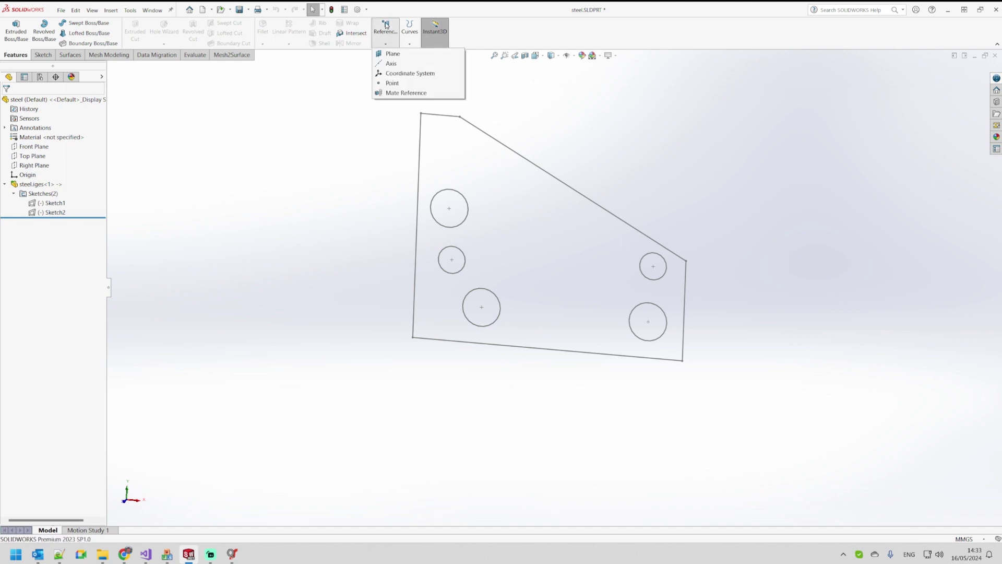
{"action": "left_click", "coordinate": [387, 53]}
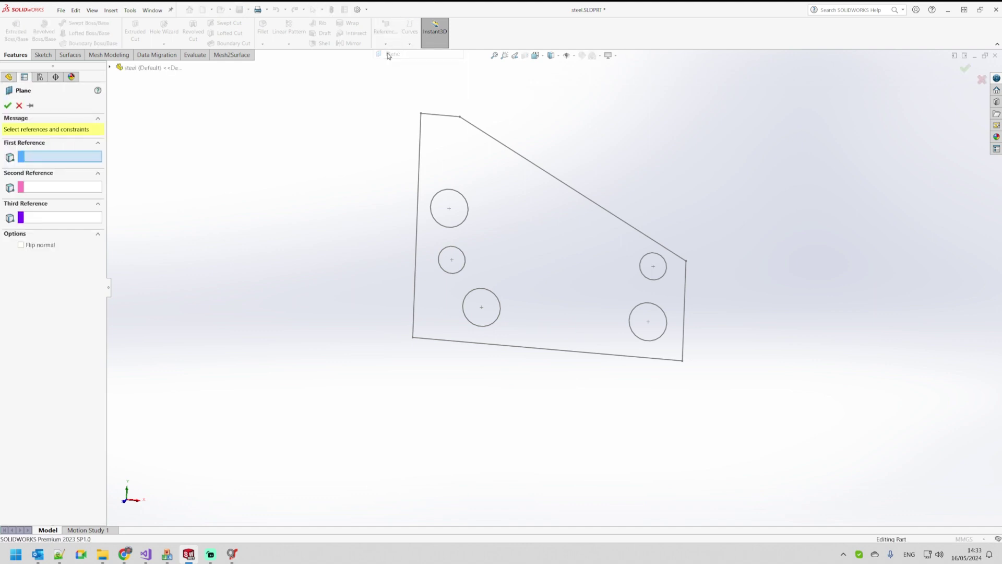
{"action": "left_click", "coordinate": [421, 114]}
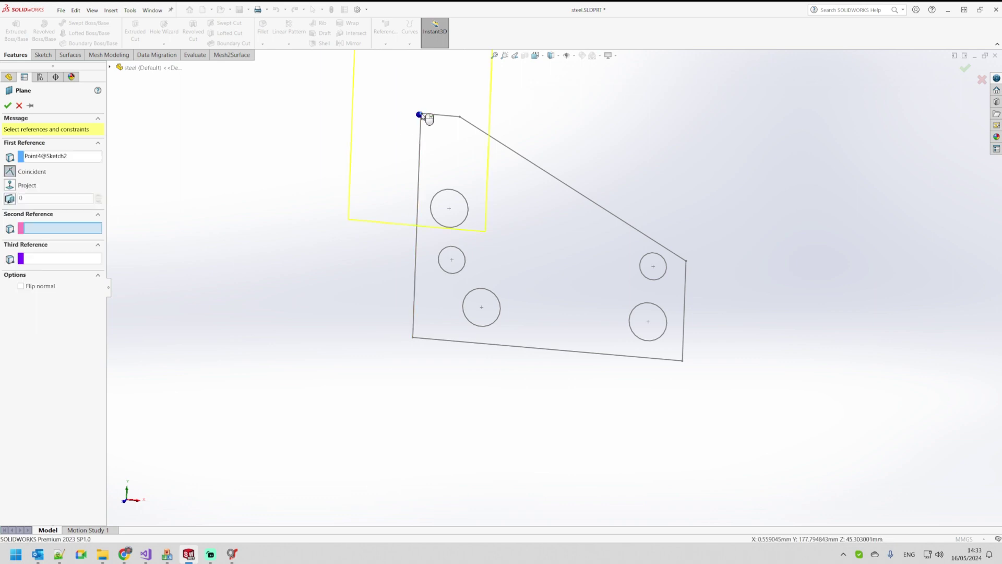
{"action": "left_click", "coordinate": [414, 339]}
{"action": "left_click", "coordinate": [679, 367]}
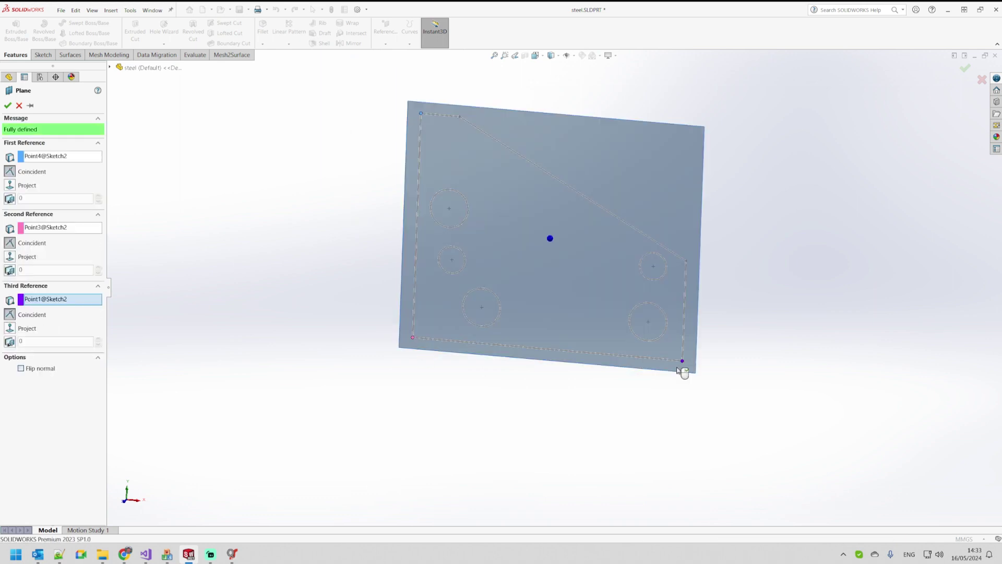
{"action": "left_click", "coordinate": [7, 106]}
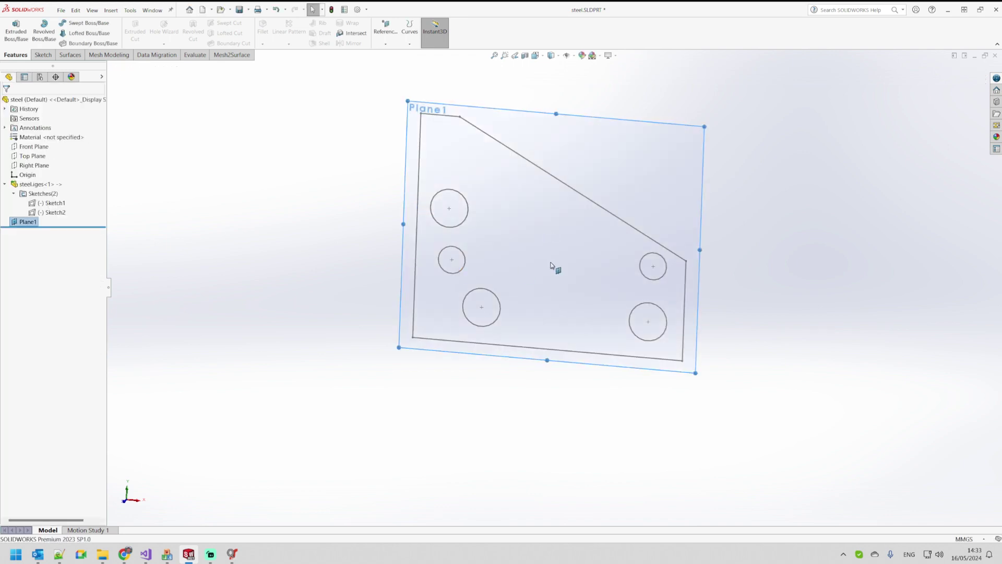
{"action": "middle_click_drag", "start_coordinate": [555, 266], "coordinate": [530, 246]}
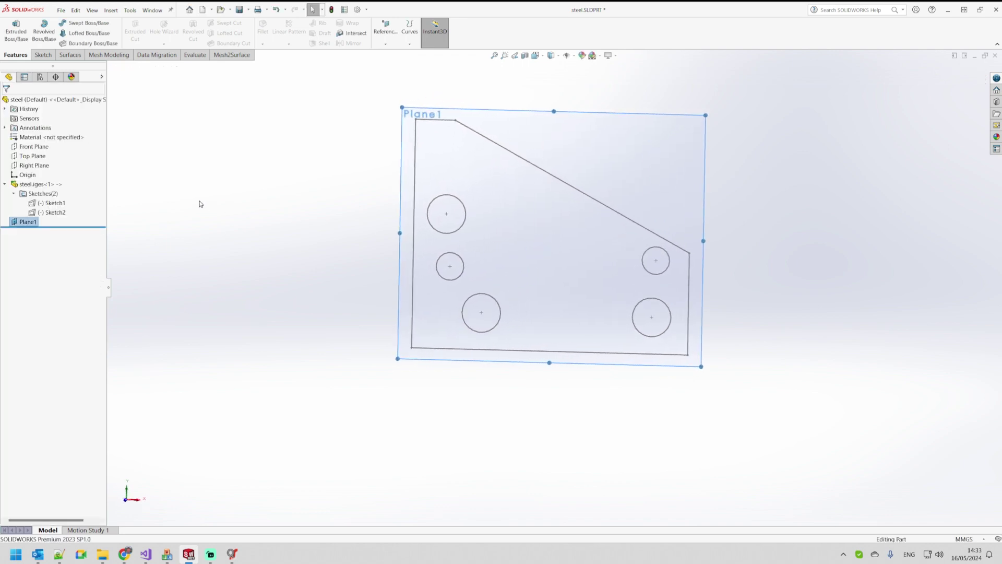
{"action": "left_click", "coordinate": [40, 55]}
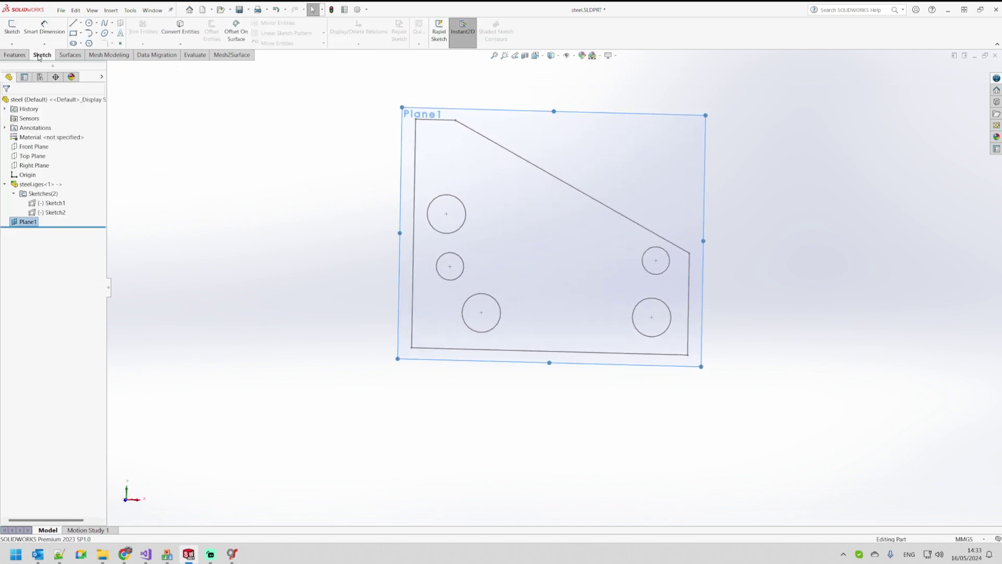
Sketch on Plane1 and convert the plate outline, its diagonal edge and all five hole circles
{"action": "left_click", "coordinate": [12, 33]}
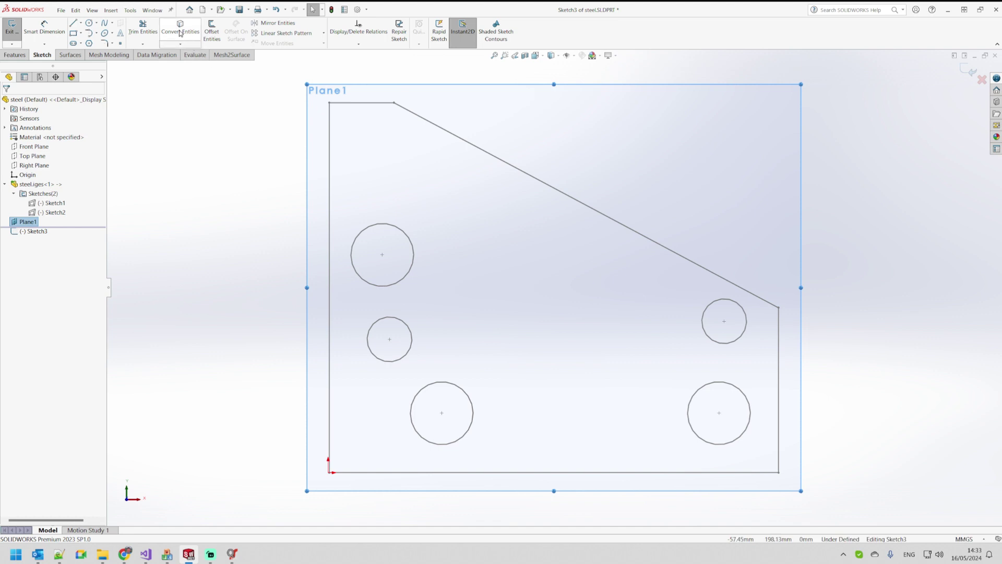
{"action": "left_click", "coordinate": [180, 33]}
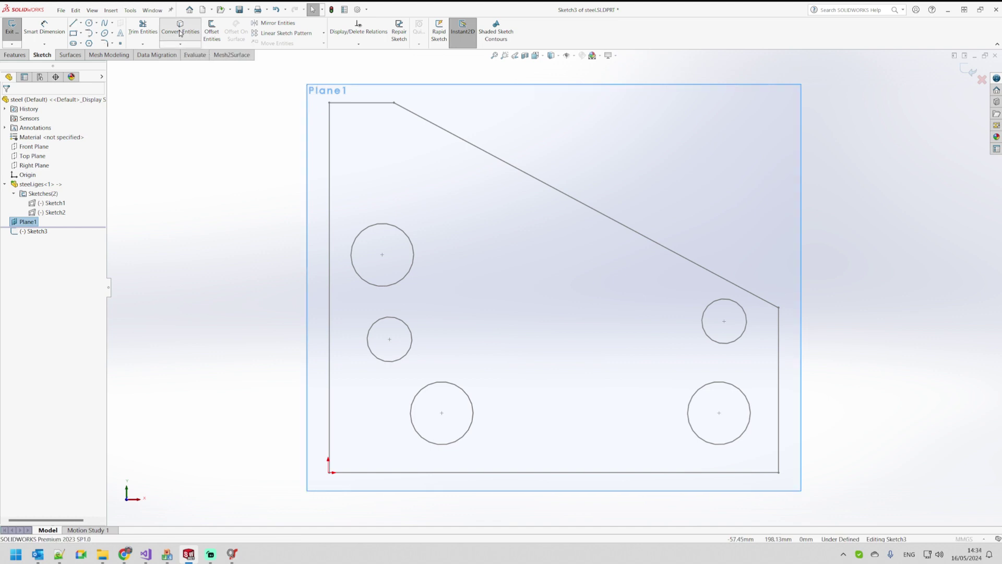
{"action": "left_click", "coordinate": [353, 102]}
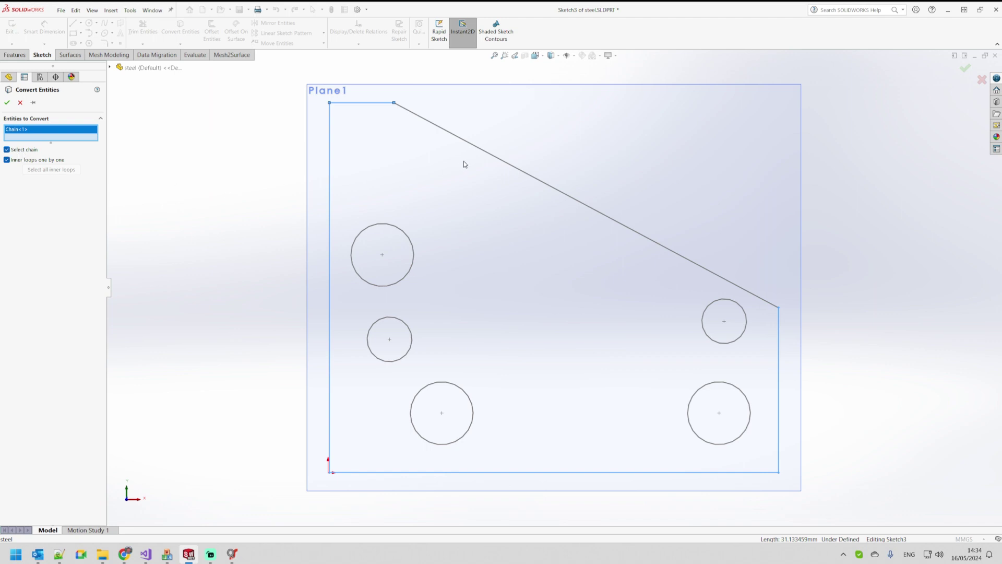
{"action": "left_click", "coordinate": [490, 159]}
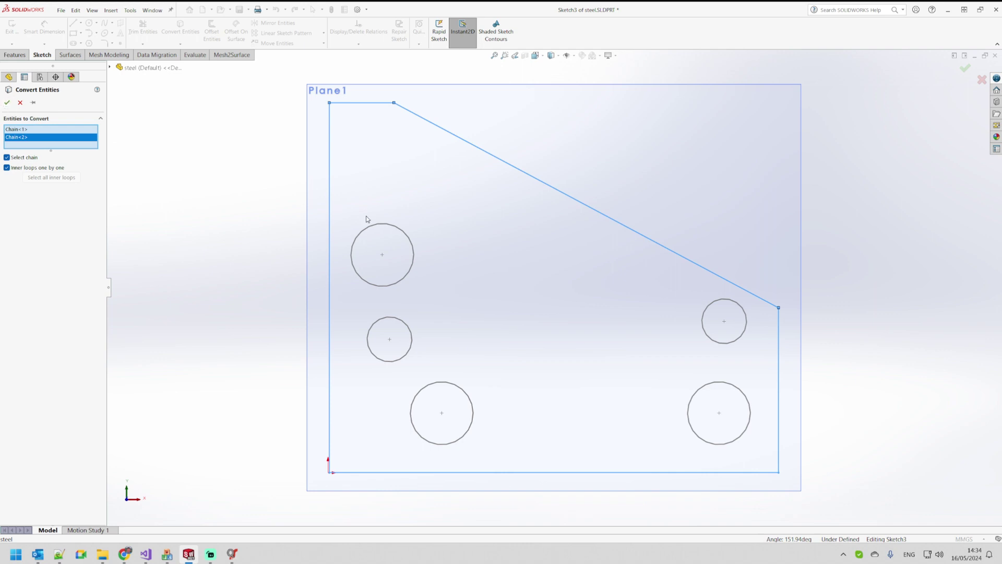
{"action": "left_click", "coordinate": [380, 226]}
{"action": "left_click", "coordinate": [397, 319]}
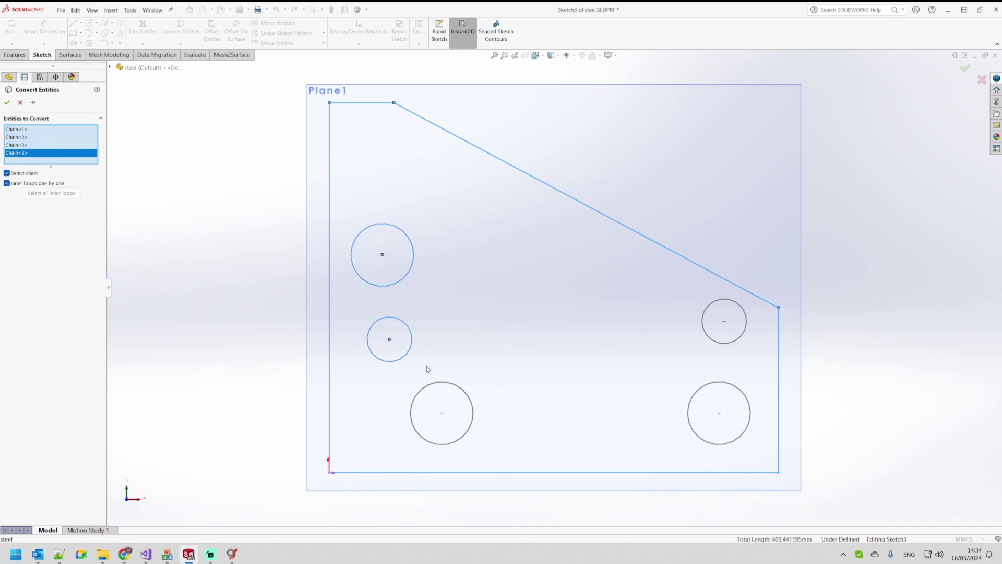
{"action": "left_click", "coordinate": [441, 388]}
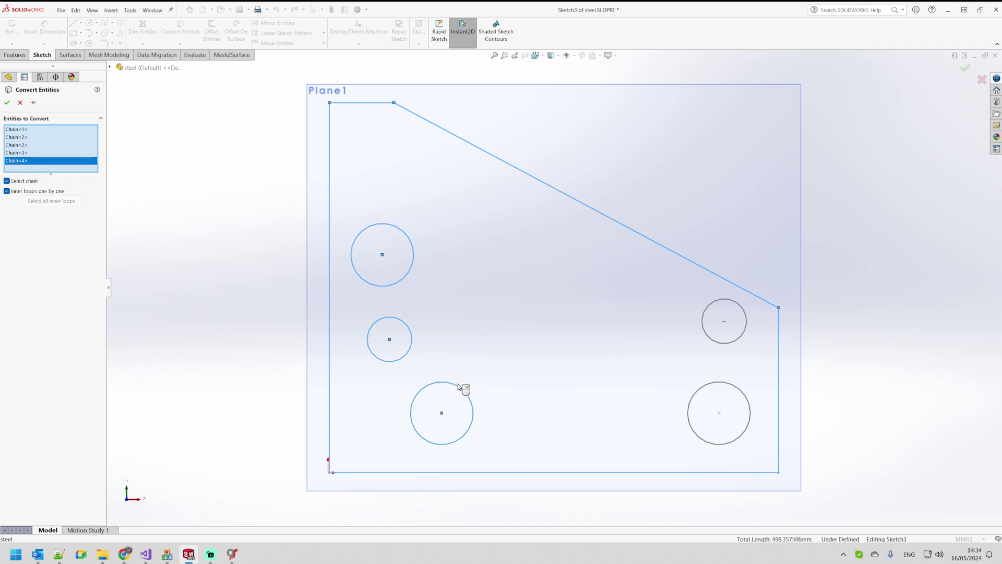
{"action": "left_click", "coordinate": [711, 304]}
{"action": "left_click", "coordinate": [715, 386]}
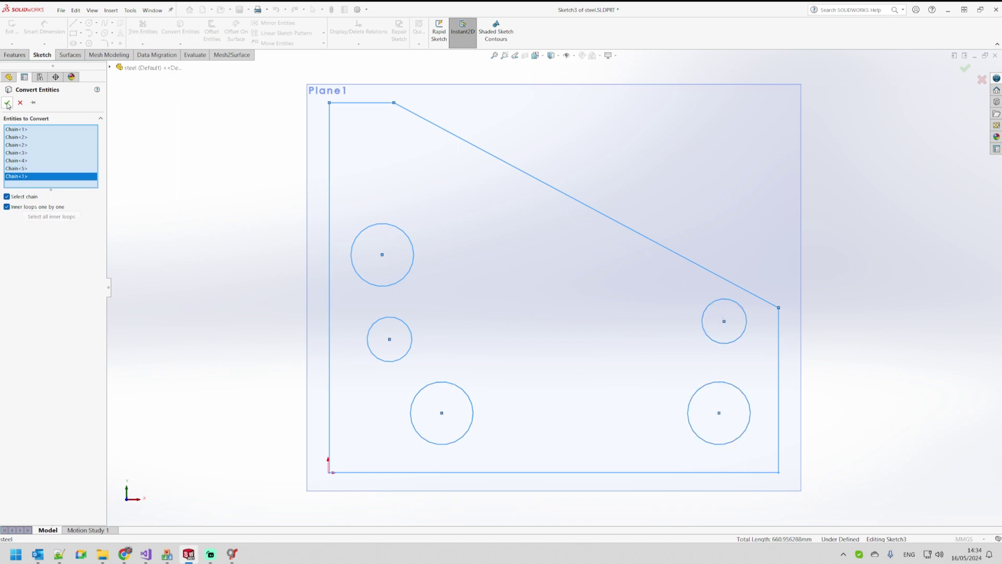
{"action": "left_click", "coordinate": [7, 102]}
{"action": "mouse_move", "coordinate": [456, 243]}
{"action": "middle_mouse_down"}
{"action": "mouse_move", "coordinate": [478, 242]}
{"action": "mouse_move", "coordinate": [474, 183]}
{"action": "mouse_move", "coordinate": [465, 187]}
{"action": "middle_mouse_up"}
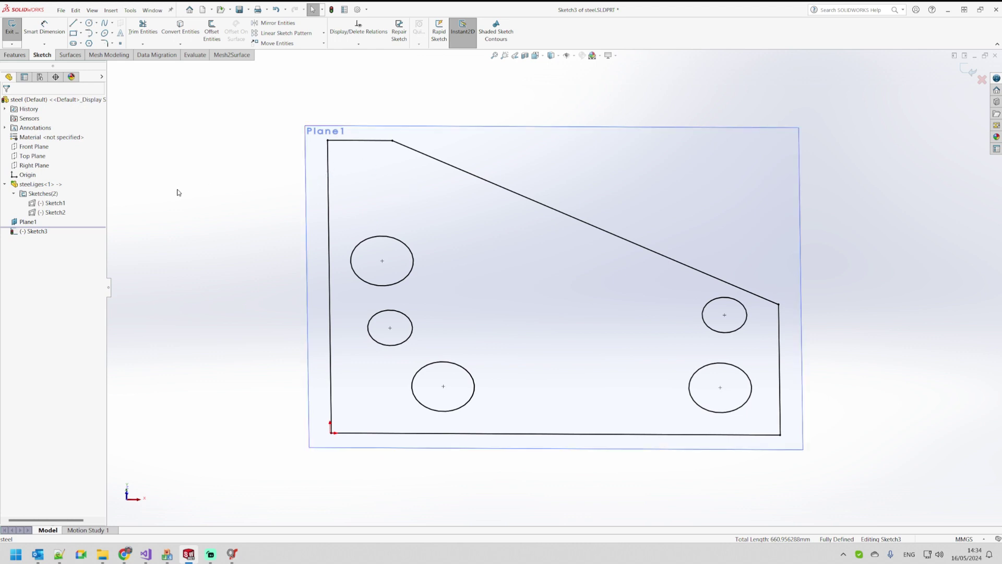
Hide the imported Sketch1 and Sketch2, then exit Sketch3
{"action": "left_click", "coordinate": [53, 203]}
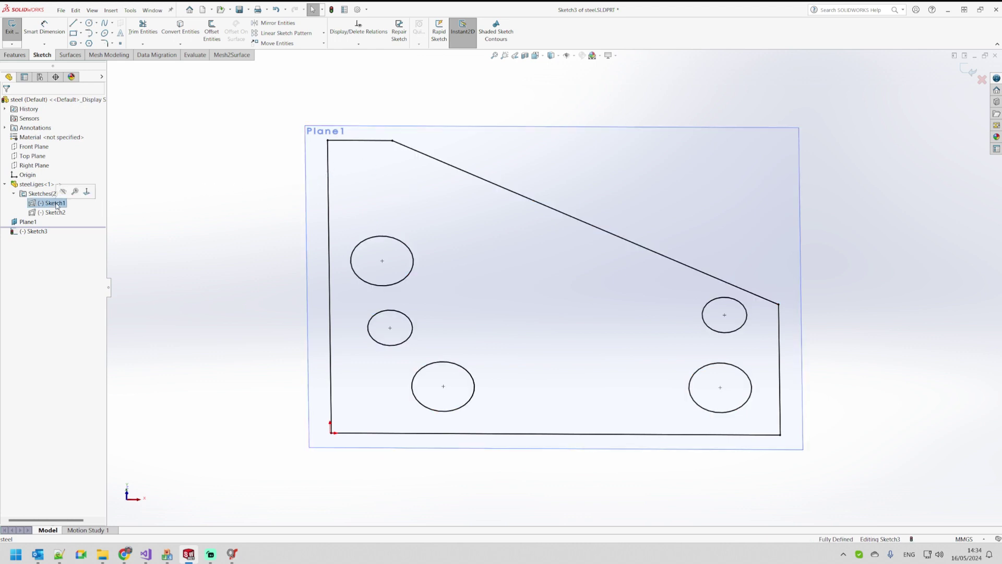
{"action": "left_click", "coordinate": [55, 212], "text": "ctrl"}
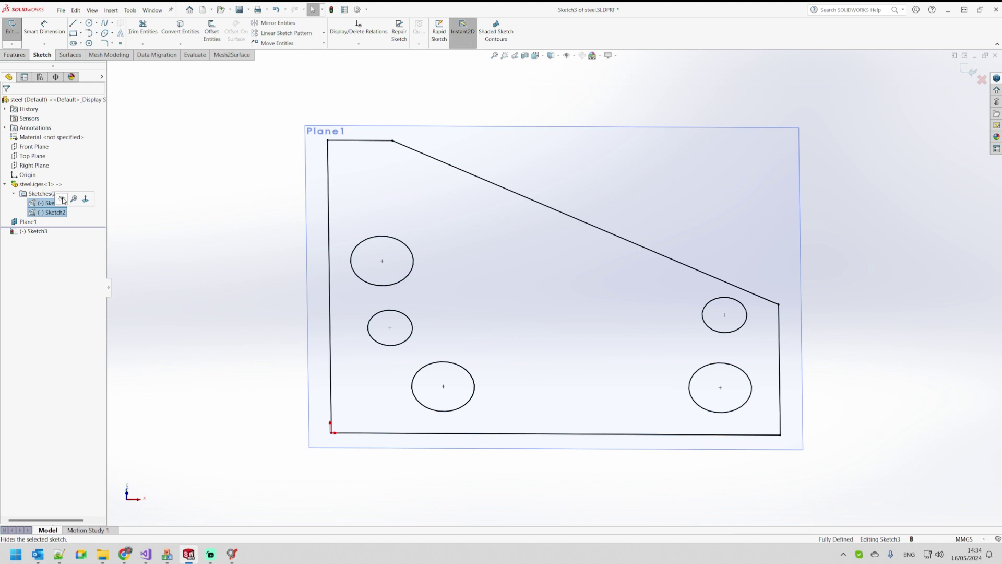
{"action": "key", "text": "Escape"}
{"action": "mouse_move", "coordinate": [212, 228]}
{"action": "middle_mouse_down"}
{"action": "mouse_move", "coordinate": [244, 266]}
{"action": "mouse_move", "coordinate": [235, 249]}
{"action": "middle_mouse_up"}
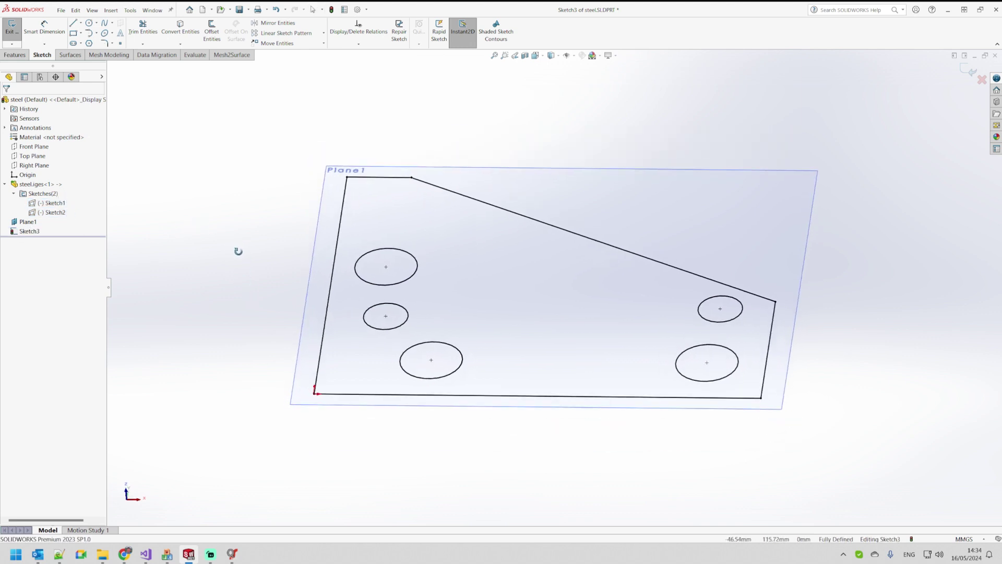
{"action": "left_click", "coordinate": [969, 71]}
{"action": "mouse_move", "coordinate": [548, 213]}
{"action": "middle_mouse_down"}
{"action": "mouse_move", "coordinate": [543, 175]}
{"action": "mouse_move", "coordinate": [228, 194]}
{"action": "middle_mouse_up"}
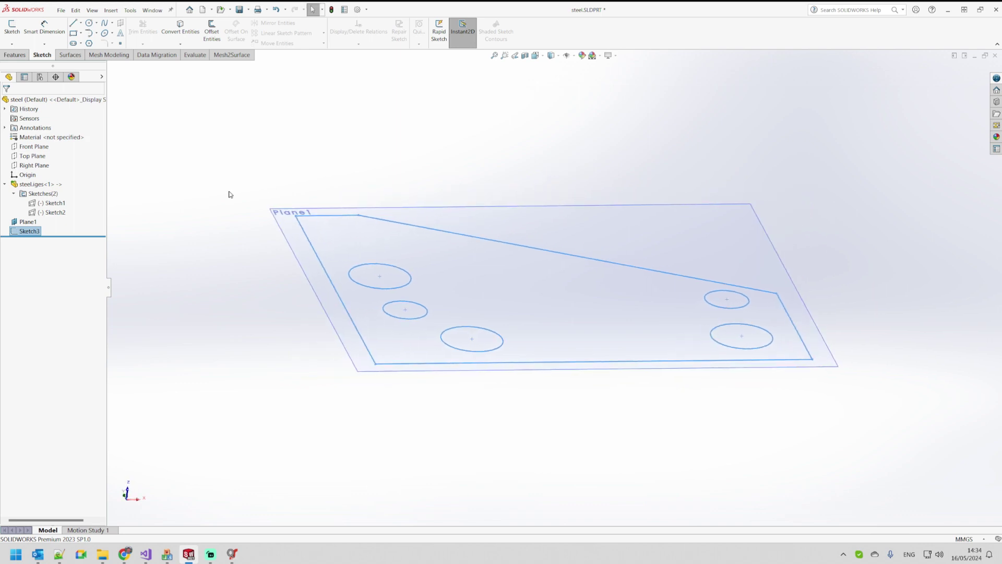
{"action": "left_click", "coordinate": [178, 202]}
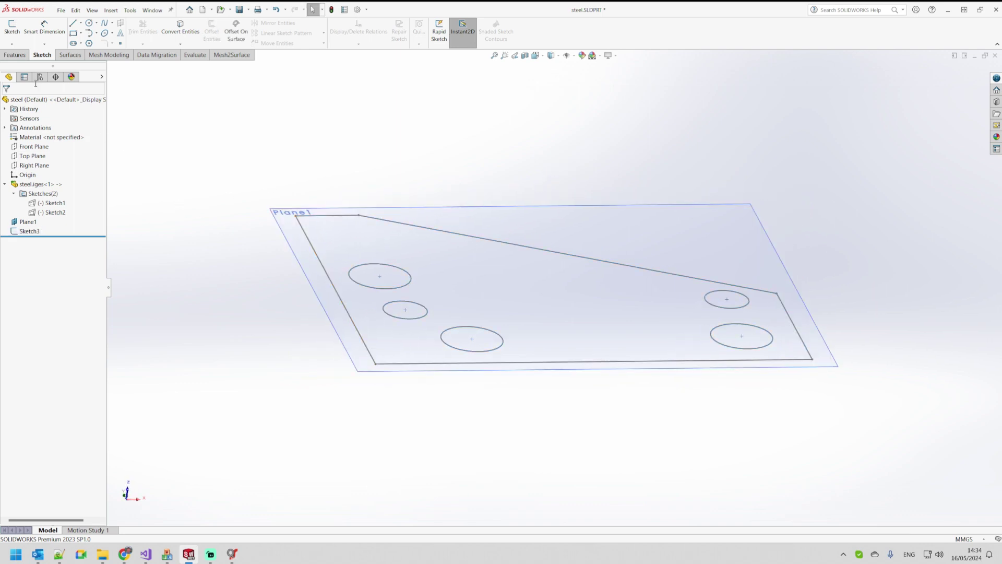
Discard the empty Sketch4 accidentally started on Plane1 by Extruded Boss/Base
{"action": "left_click", "coordinate": [12, 58]}
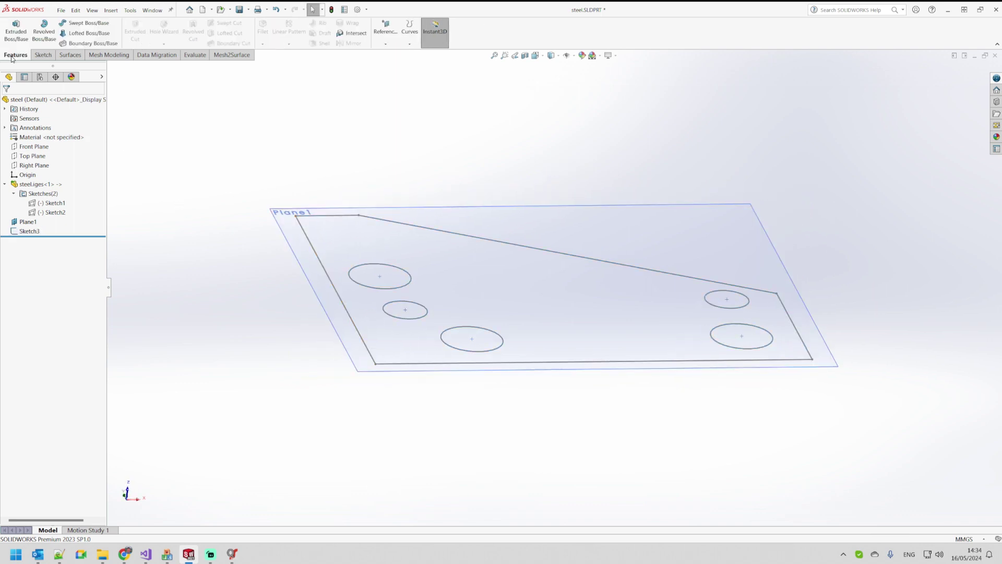
{"action": "left_click", "coordinate": [16, 30]}
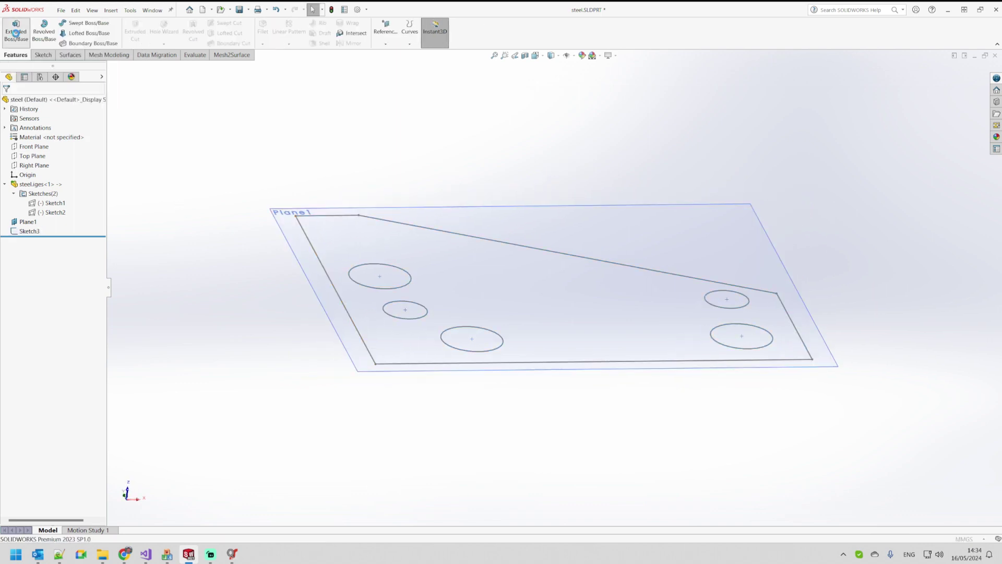
{"action": "left_click", "coordinate": [456, 237]}
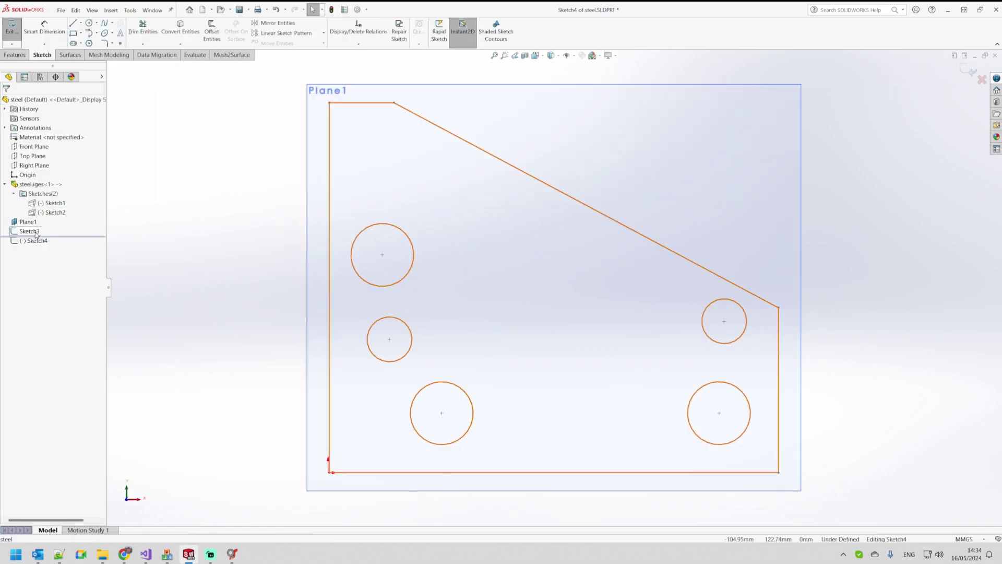
{"action": "left_click", "coordinate": [982, 80]}
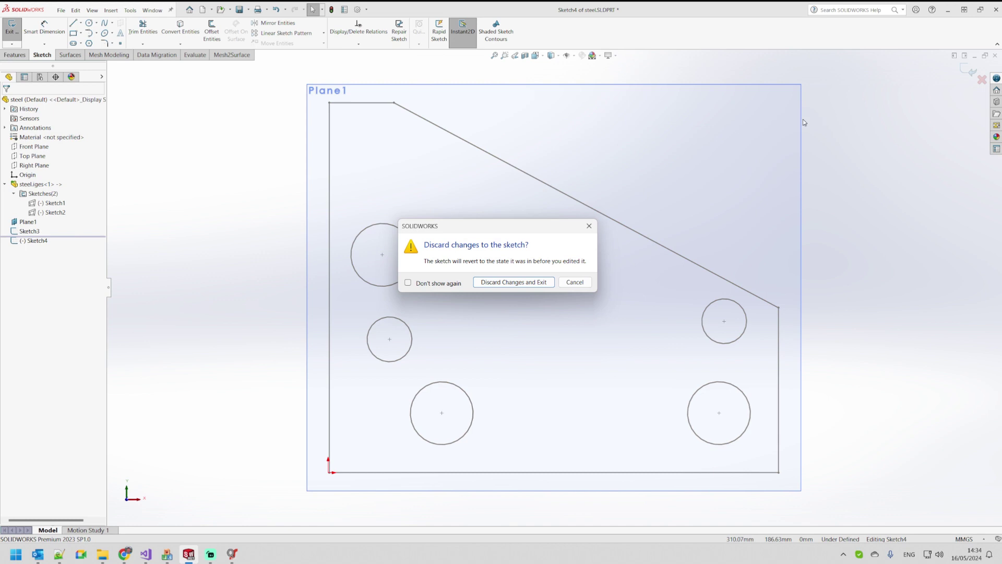
{"action": "left_click", "coordinate": [513, 282]}
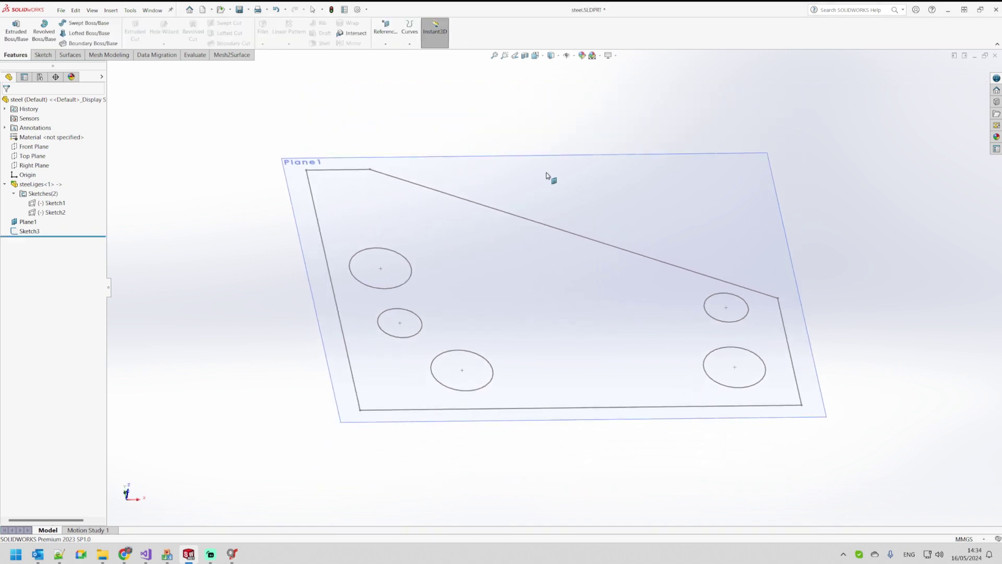
Extrude Sketch3 blind to 60 mm depth, then return to QuickSurface
{"action": "left_click", "coordinate": [35, 231]}
{"action": "left_click", "coordinate": [15, 31]}
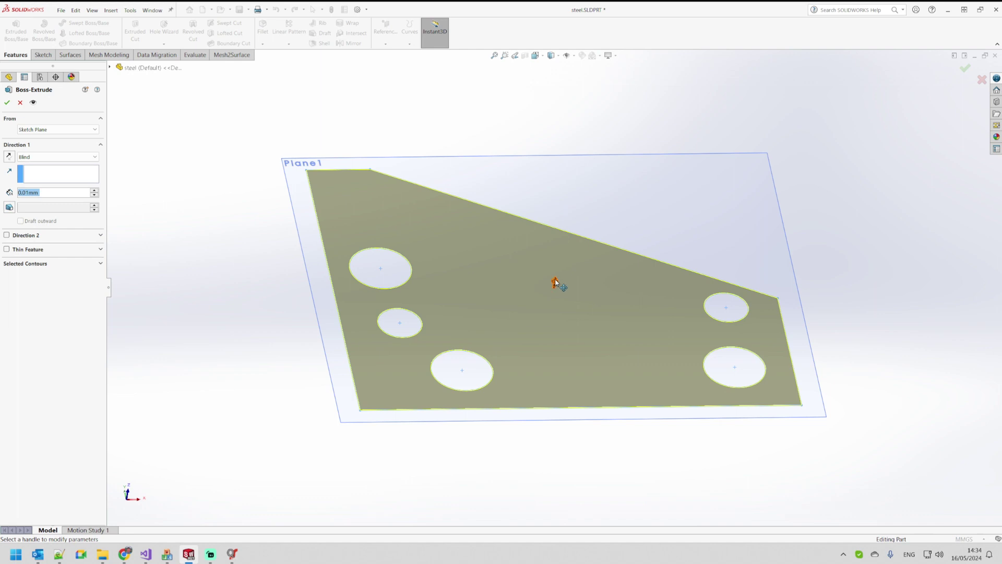
{"action": "left_click", "coordinate": [555, 282]}
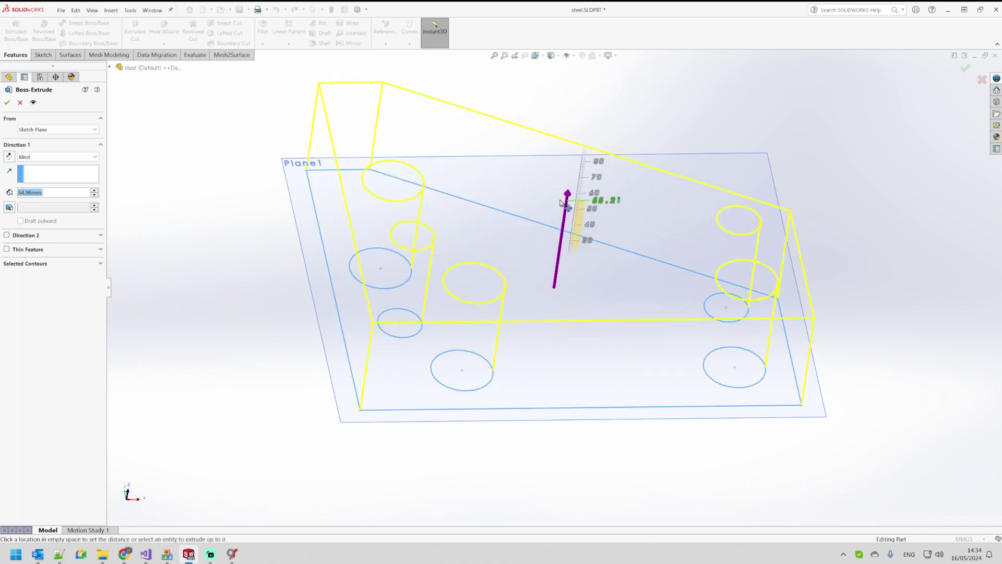
{"action": "left_click", "coordinate": [591, 195]}
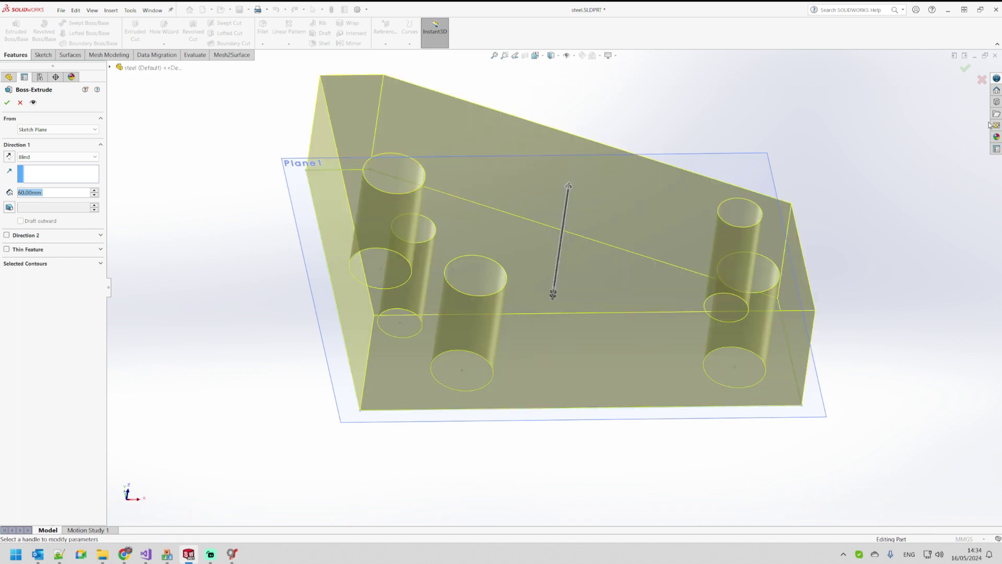
{"action": "left_click", "coordinate": [964, 69]}
{"action": "middle_click_drag", "start_coordinate": [784, 152], "coordinate": [770, 112]}
{"action": "left_click", "coordinate": [727, 112]}
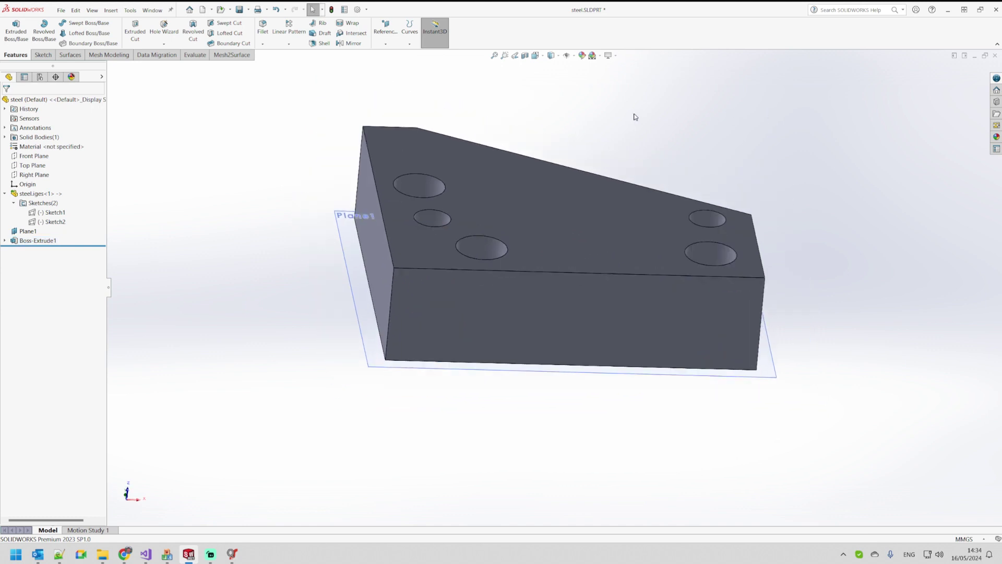
{"action": "middle_click_drag", "start_coordinate": [635, 117], "coordinate": [415, 215]}
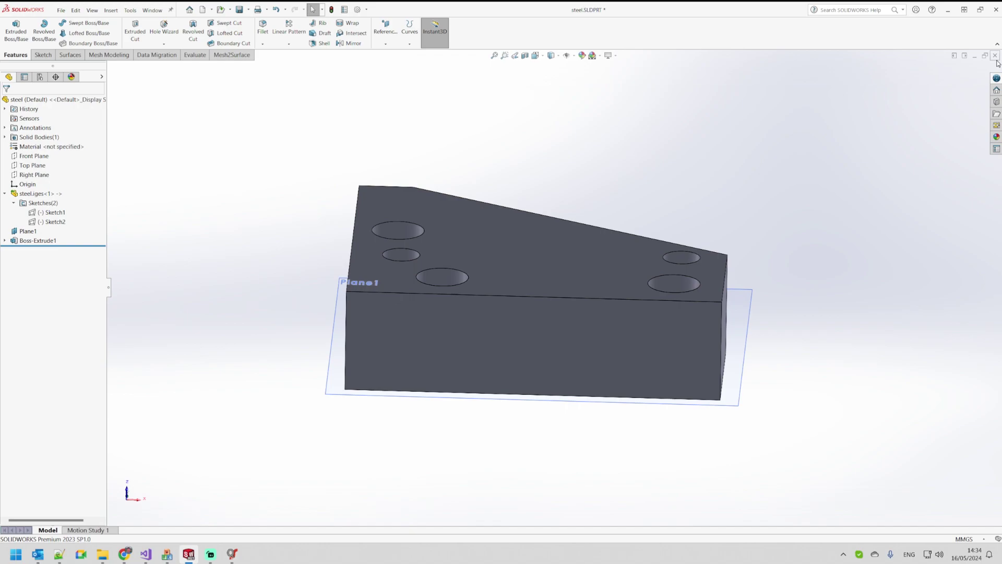
{"action": "left_click", "coordinate": [231, 554]}
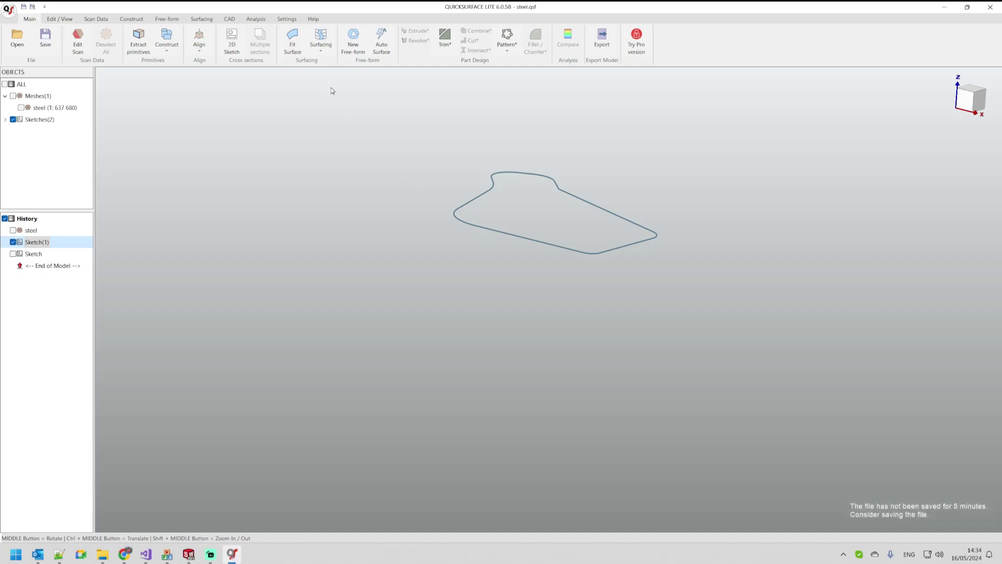
Open the aerosol_knob example from Help > Examples, declining to save steel.qsf
{"action": "left_click", "coordinate": [320, 20]}
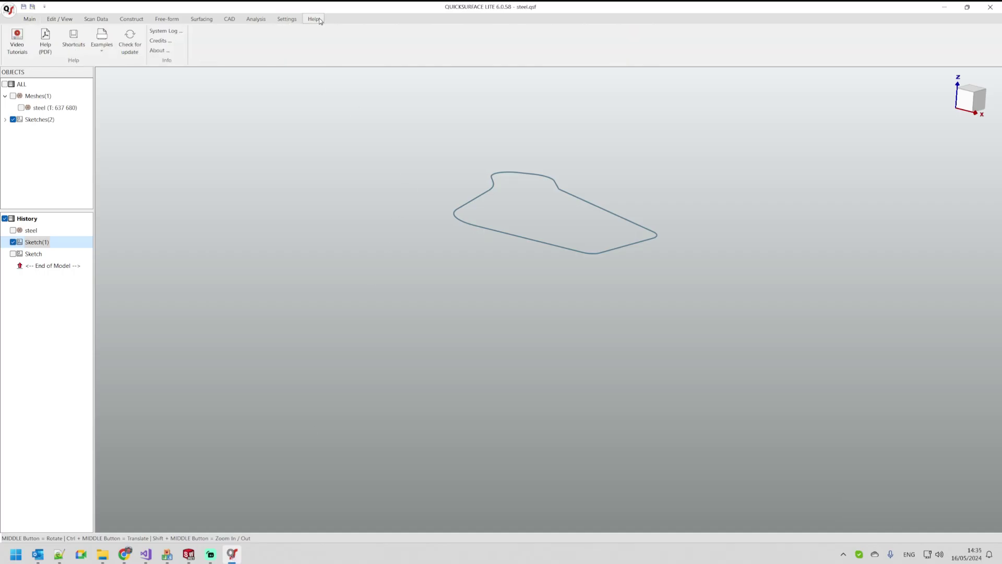
{"action": "left_click", "coordinate": [101, 40]}
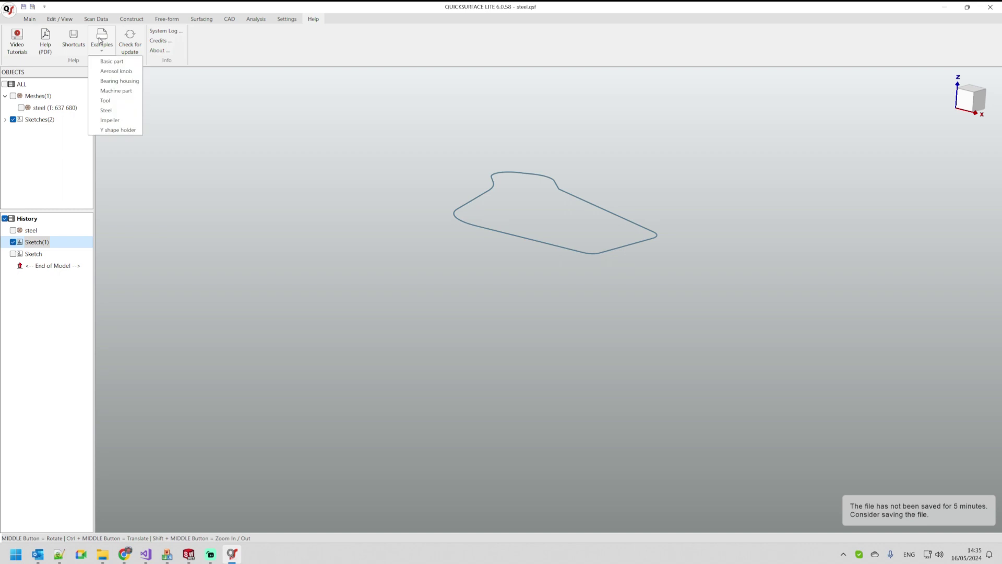
{"action": "left_click", "coordinate": [123, 72]}
{"action": "left_click", "coordinate": [503, 298]}
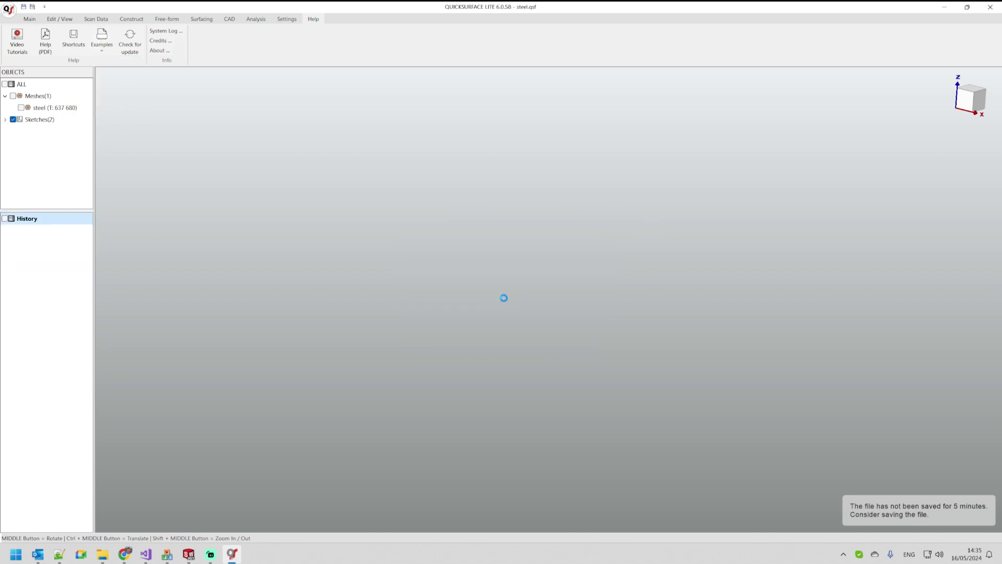
{"action": "middle_click_drag", "start_coordinate": [447, 186], "coordinate": [301, 420]}
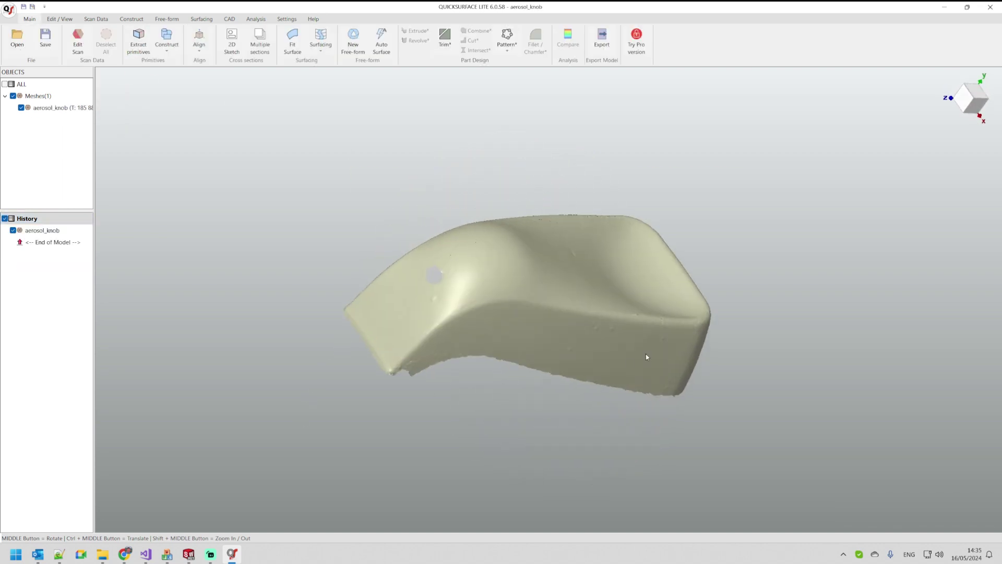
{"action": "scroll", "coordinate": [608, 304], "scroll_direction": "up", "scroll_amount": 3}
{"action": "middle_click_drag", "start_coordinate": [609, 305], "coordinate": [436, 334]}
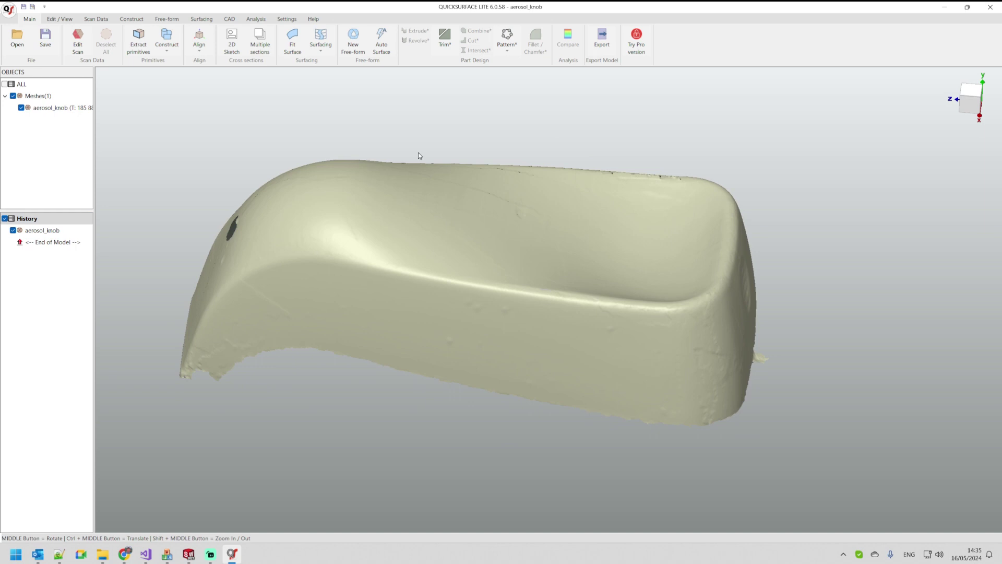
Start a 3D sketch and draw the upper and lower curves across the knob's side face
{"action": "left_click", "coordinate": [320, 41]}
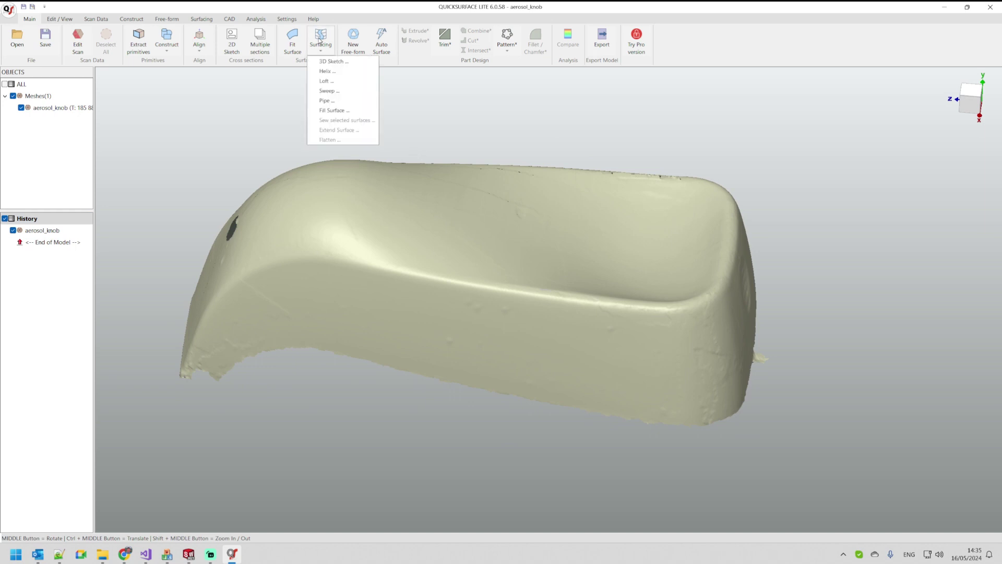
{"action": "left_click", "coordinate": [326, 61]}
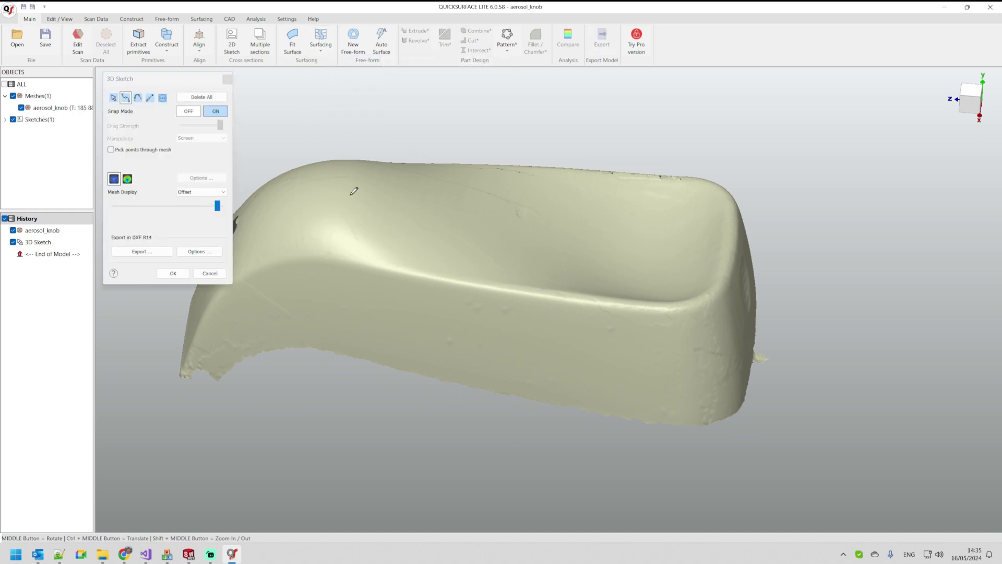
{"action": "left_click", "coordinate": [324, 257]}
{"action": "left_click", "coordinate": [486, 288]}
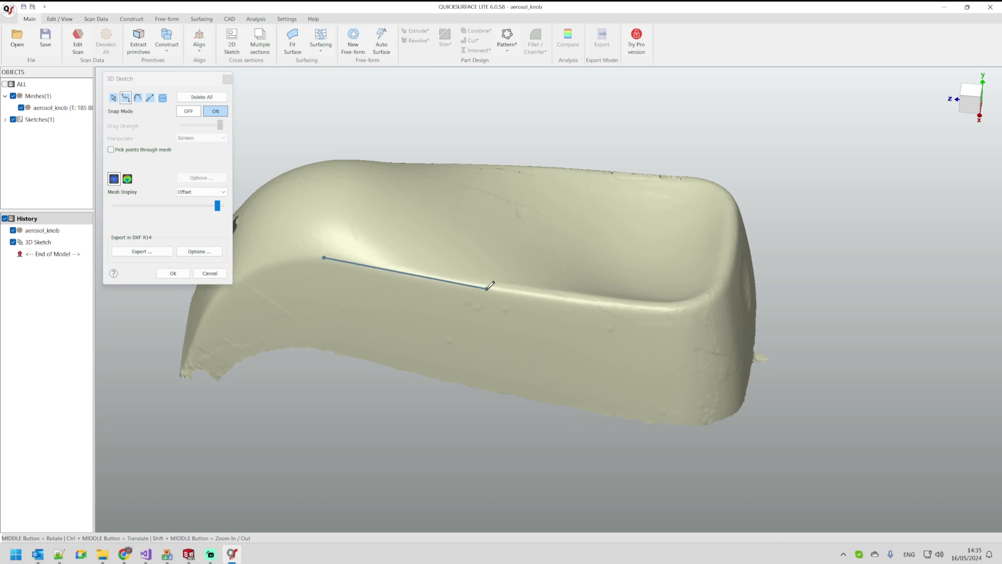
{"action": "left_click", "coordinate": [680, 309]}
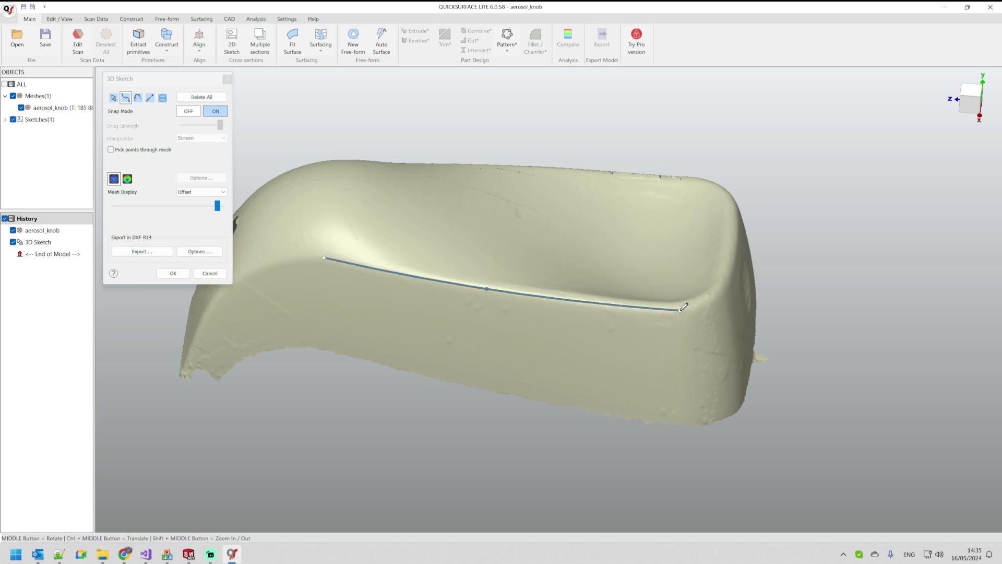
{"action": "left_click", "coordinate": [680, 421]}
{"action": "left_click", "coordinate": [485, 386]}
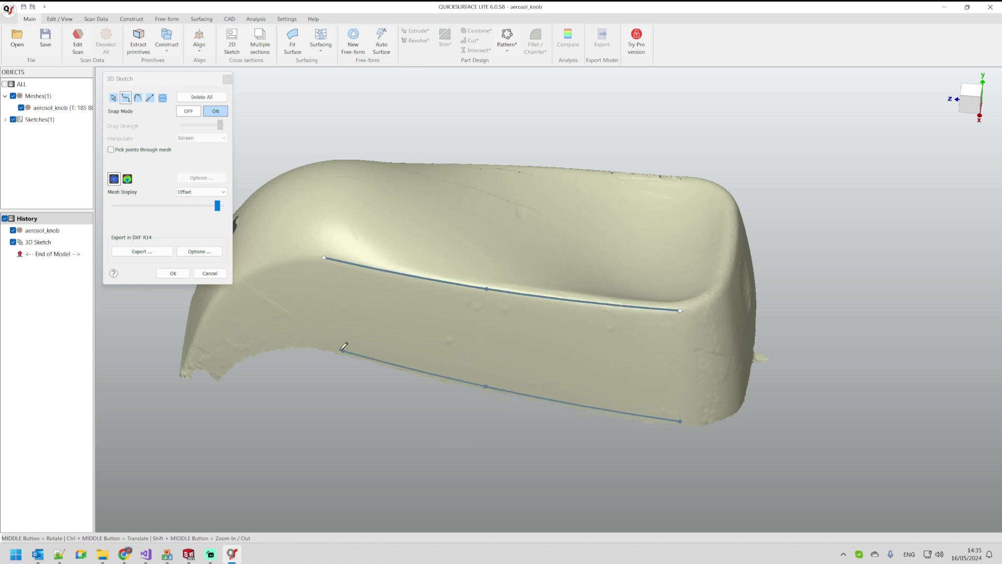
{"action": "left_click", "coordinate": [320, 344]}
{"action": "middle_click_drag", "start_coordinate": [319, 344], "coordinate": [543, 332]}
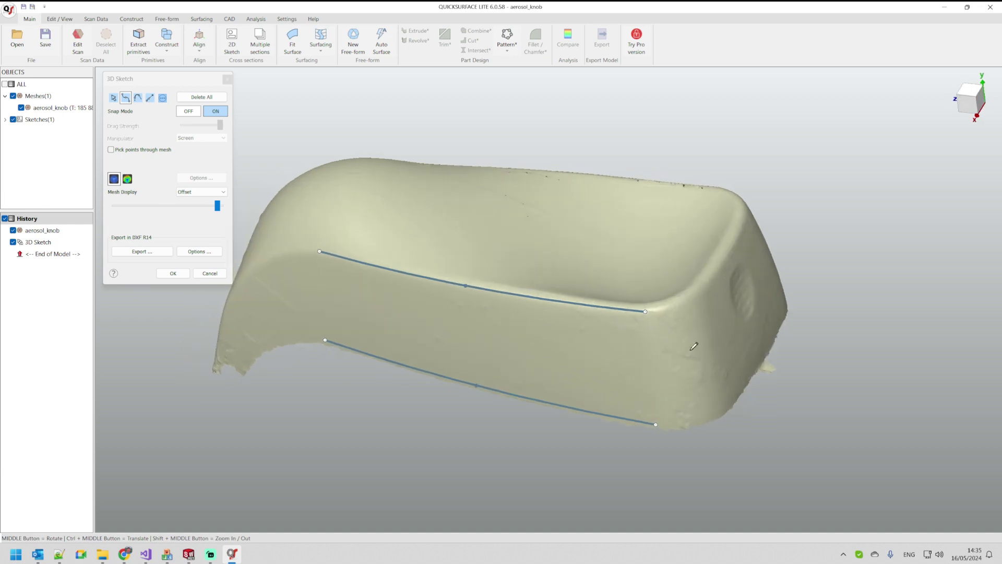
Draw the right and left edges to close the four-sided outline
{"action": "left_click", "coordinate": [646, 311]}
{"action": "left_click", "coordinate": [656, 423]}
{"action": "middle_click_drag", "start_coordinate": [658, 422], "coordinate": [829, 350]}
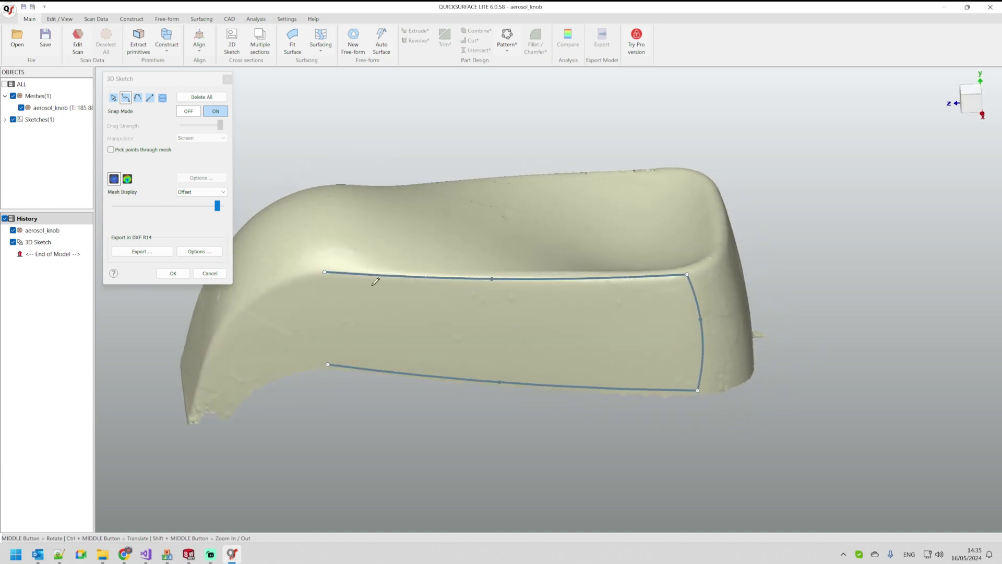
{"action": "left_click", "coordinate": [327, 272]}
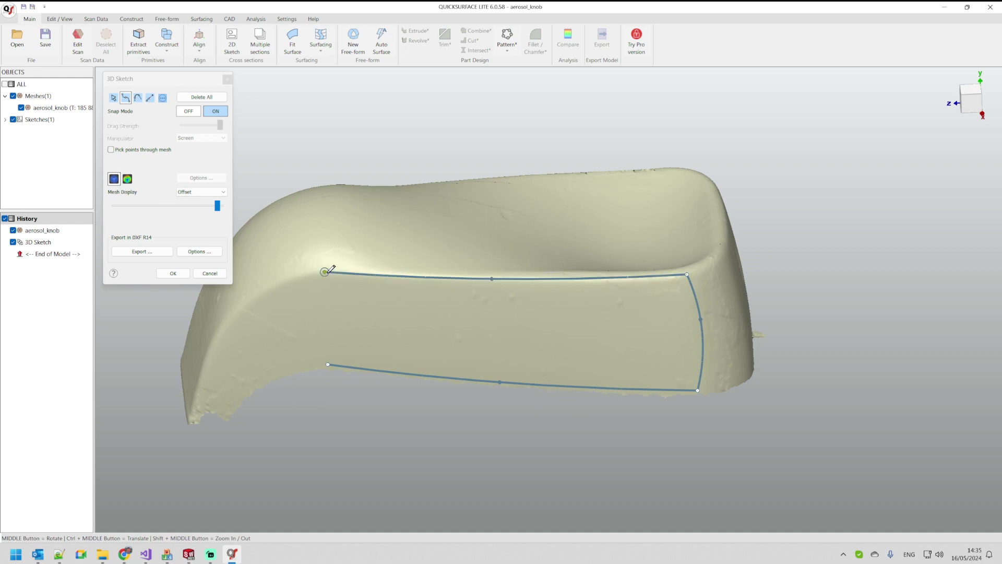
{"action": "left_click", "coordinate": [327, 363]}
Straighten the bowed right edge, increase curve resolution, and accept the 3D sketch
{"action": "left_click", "coordinate": [110, 99]}
{"action": "left_click_drag", "start_coordinate": [700, 318], "coordinate": [625, 353]}
{"action": "middle_click_drag", "start_coordinate": [626, 352], "coordinate": [424, 320]}
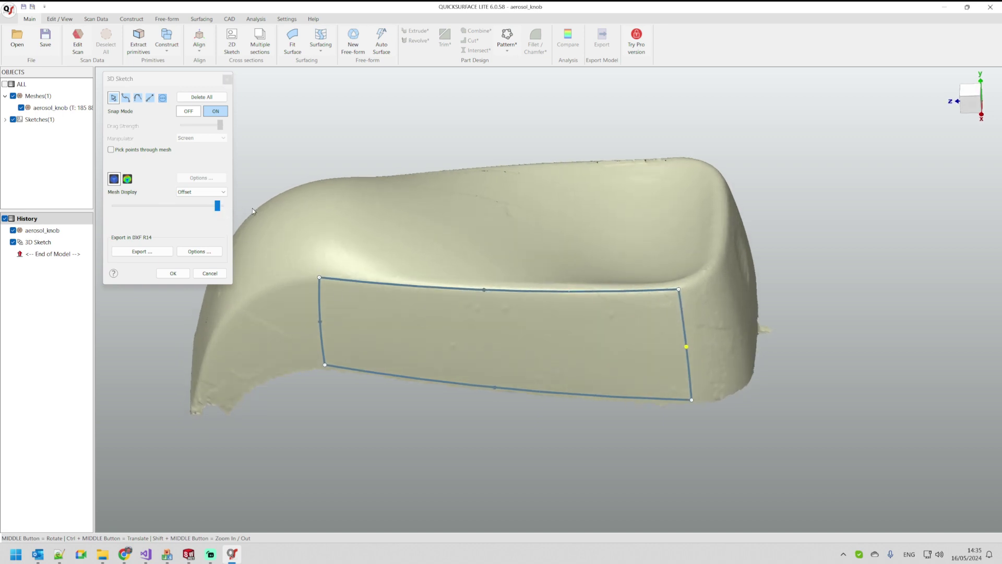
{"action": "right_click", "coordinate": [173, 107]}
{"action": "left_click", "coordinate": [209, 141]}
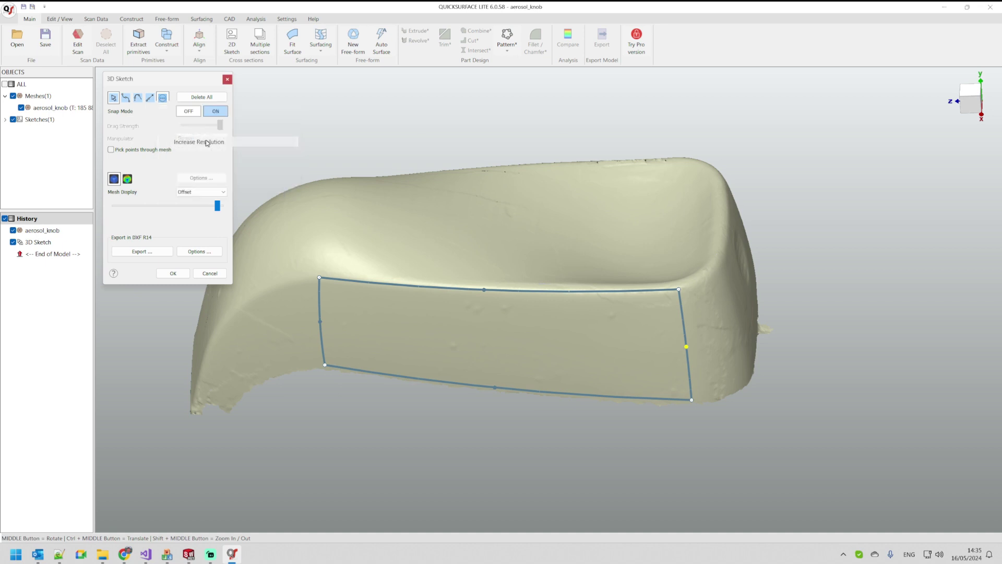
{"action": "mouse_move", "coordinate": [484, 315]}
{"action": "middle_mouse_down"}
{"action": "mouse_move", "coordinate": [429, 346]}
{"action": "mouse_move", "coordinate": [470, 323]}
{"action": "mouse_move", "coordinate": [542, 356]}
{"action": "mouse_move", "coordinate": [527, 347]}
{"action": "middle_mouse_up"}
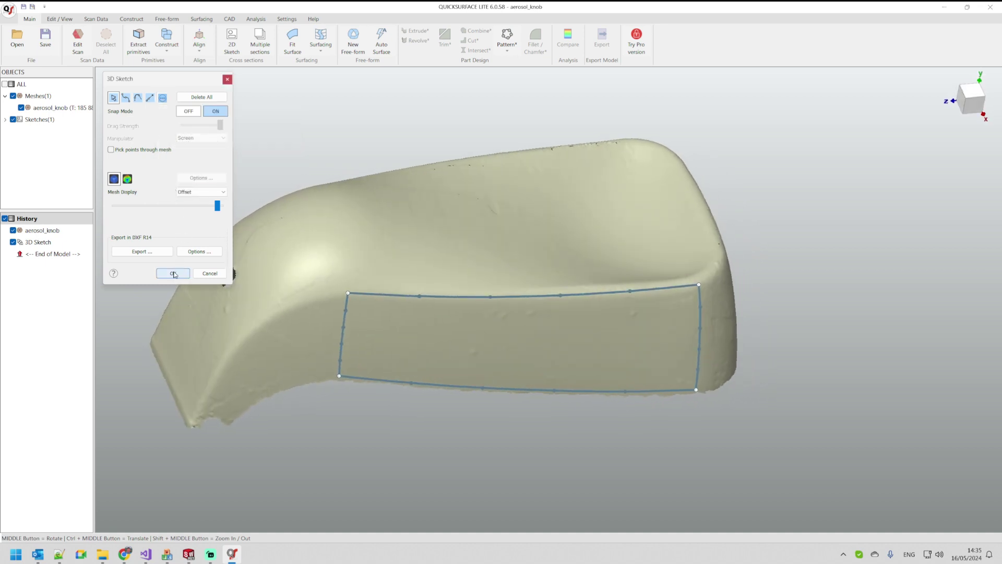
{"action": "left_click", "coordinate": [173, 273]}
{"action": "mouse_move", "coordinate": [258, 259]}
{"action": "middle_mouse_down"}
{"action": "mouse_move", "coordinate": [233, 183]}
{"action": "mouse_move", "coordinate": [202, 156]}
{"action": "mouse_move", "coordinate": [204, 181]}
{"action": "middle_mouse_up"}
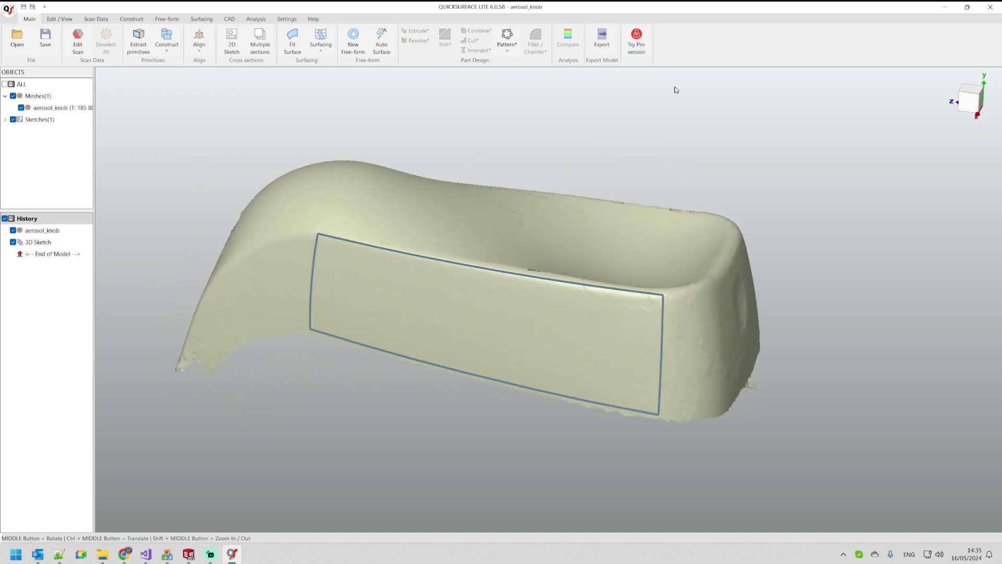
Export the model as IGES File (*.iges) named aerosol_knob.iges into the steel folder
{"action": "left_click", "coordinate": [601, 46]}
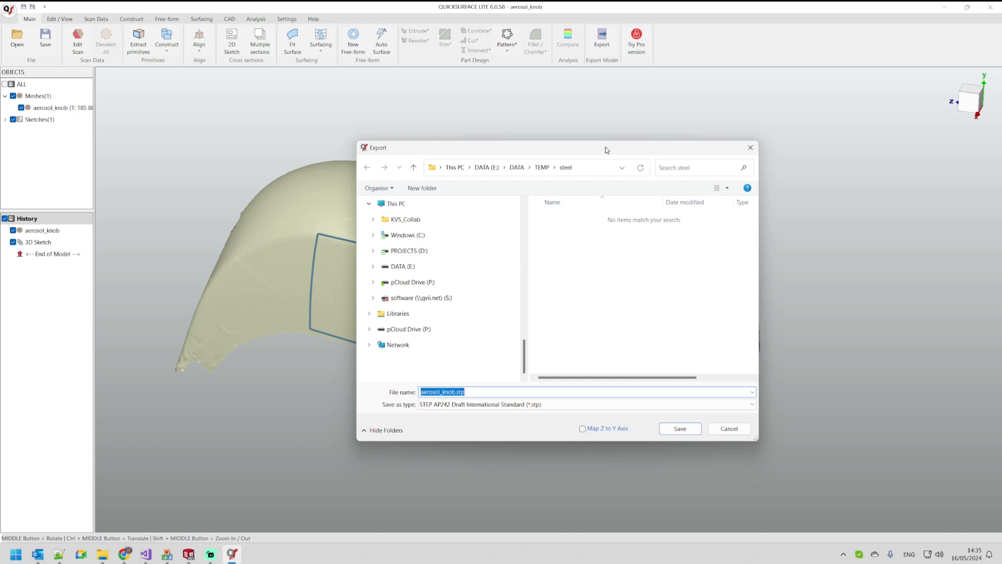
{"action": "left_click", "coordinate": [485, 404]}
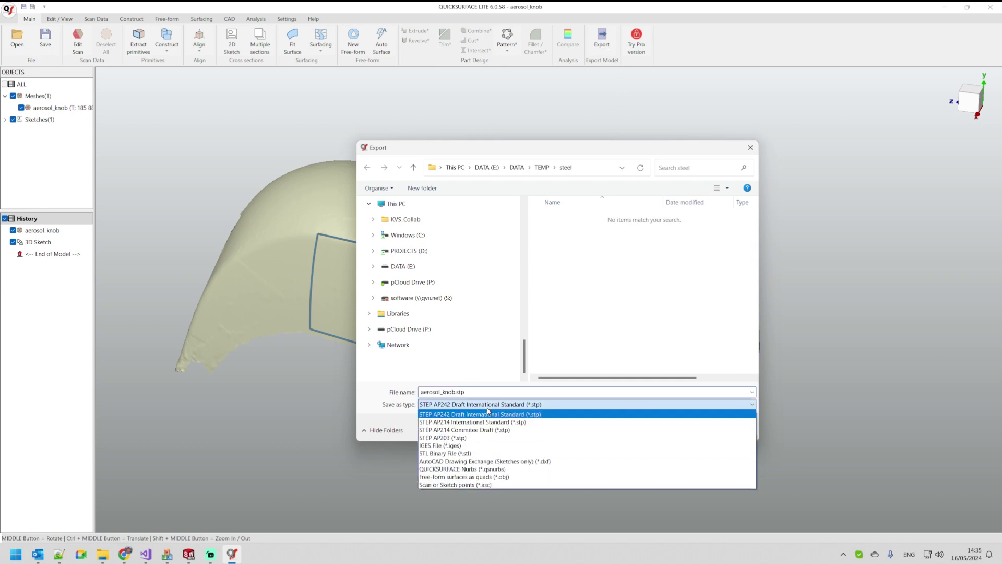
{"action": "left_click", "coordinate": [458, 445]}
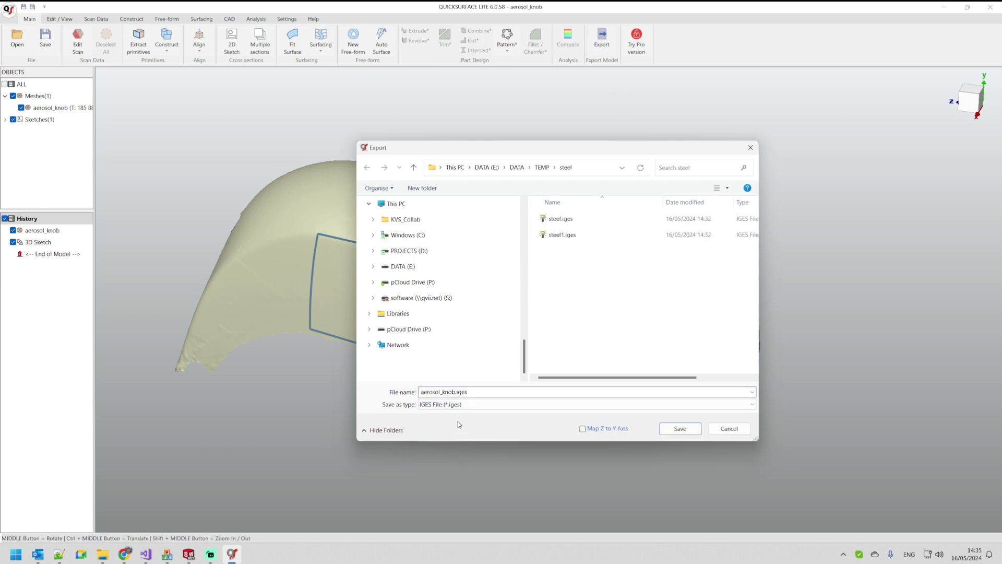
{"action": "left_click", "coordinate": [678, 430]}
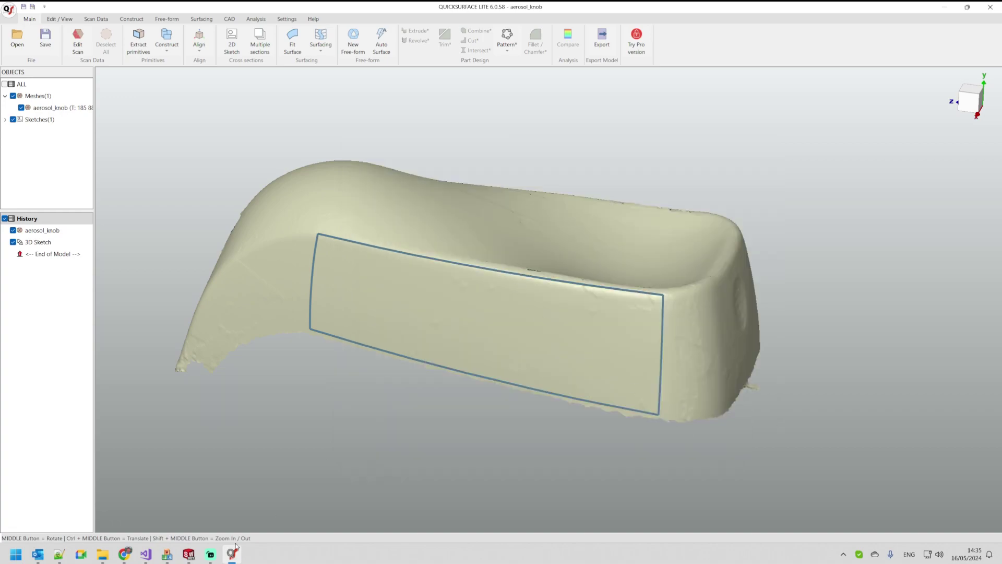
{"action": "left_click", "coordinate": [188, 553]}
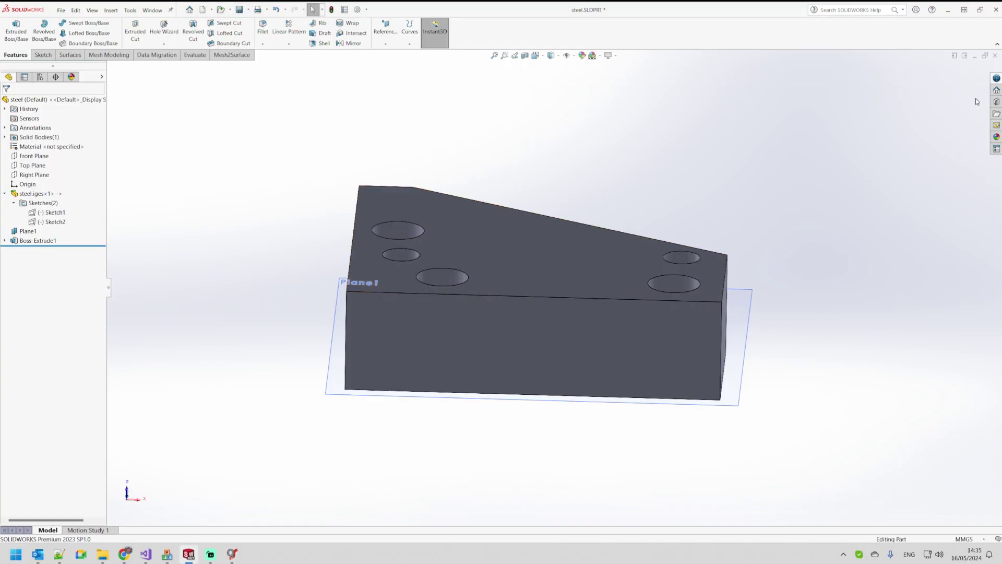
Open aerosol_knob.iges from the steel folder via File > Open and inspect its outline
{"action": "left_click", "coordinate": [62, 11]}
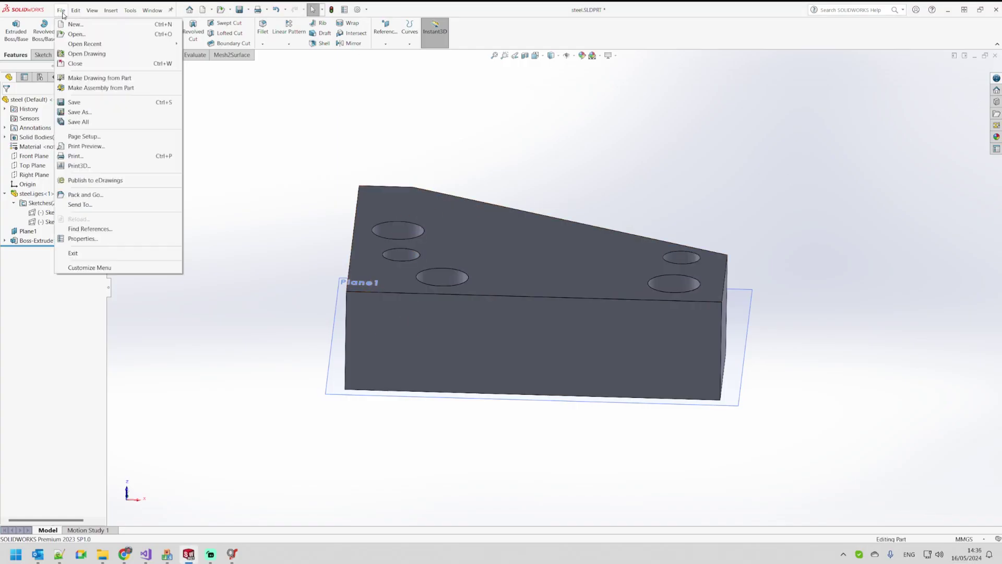
{"action": "left_click", "coordinate": [76, 34]}
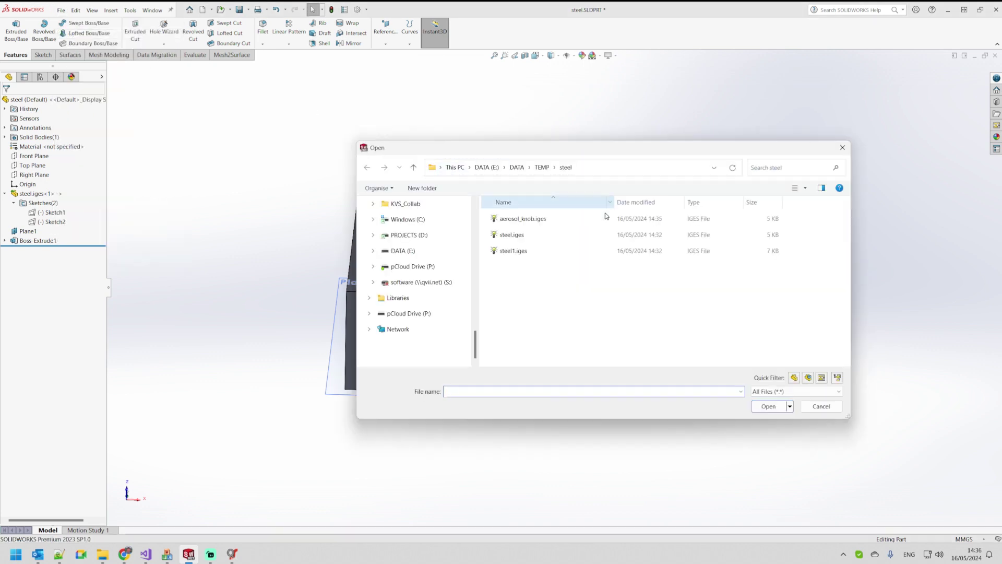
{"action": "left_click", "coordinate": [522, 218]}
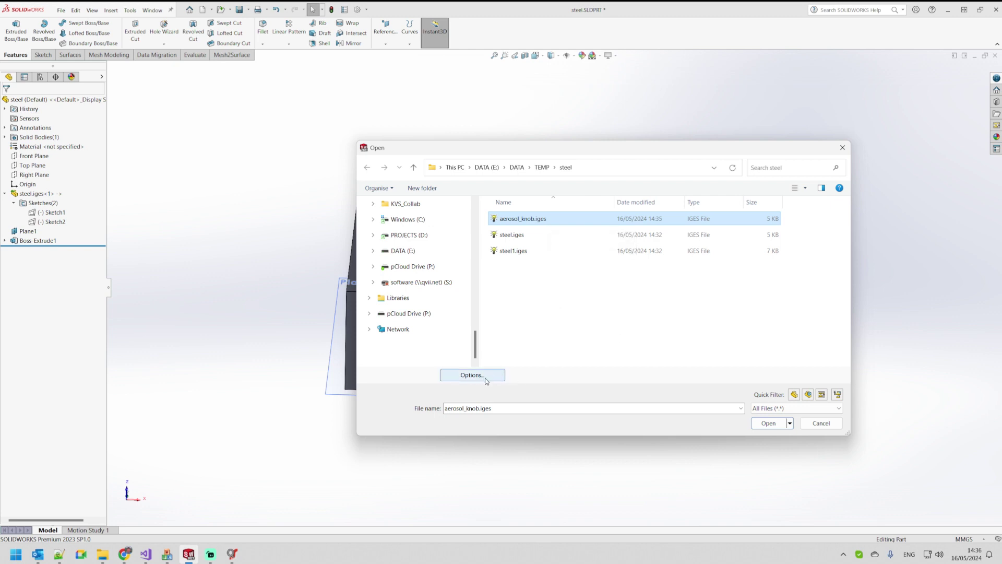
{"action": "left_click", "coordinate": [768, 423]}
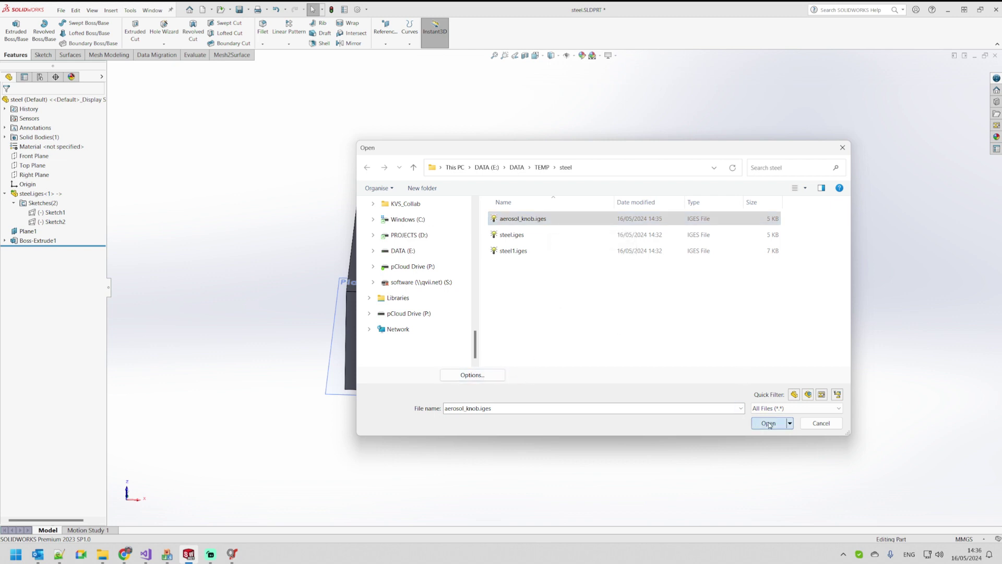
{"action": "middle_click_drag", "start_coordinate": [613, 290], "coordinate": [448, 223]}
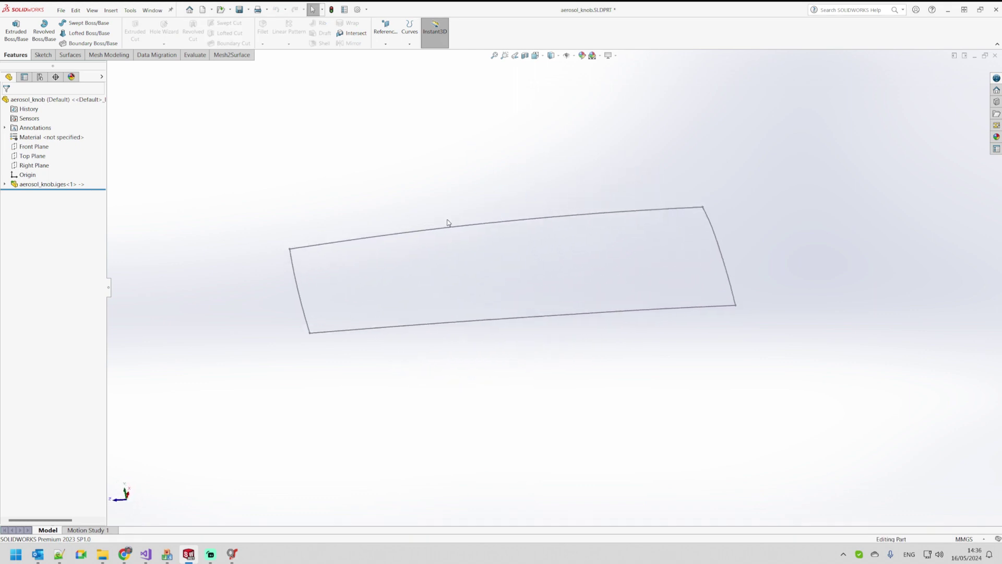
Expand aerosol_knob.iges and Sketches(1) in the tree, then highlight Sketch1's outline
{"action": "left_click", "coordinate": [5, 185]}
{"action": "left_click", "coordinate": [14, 194]}
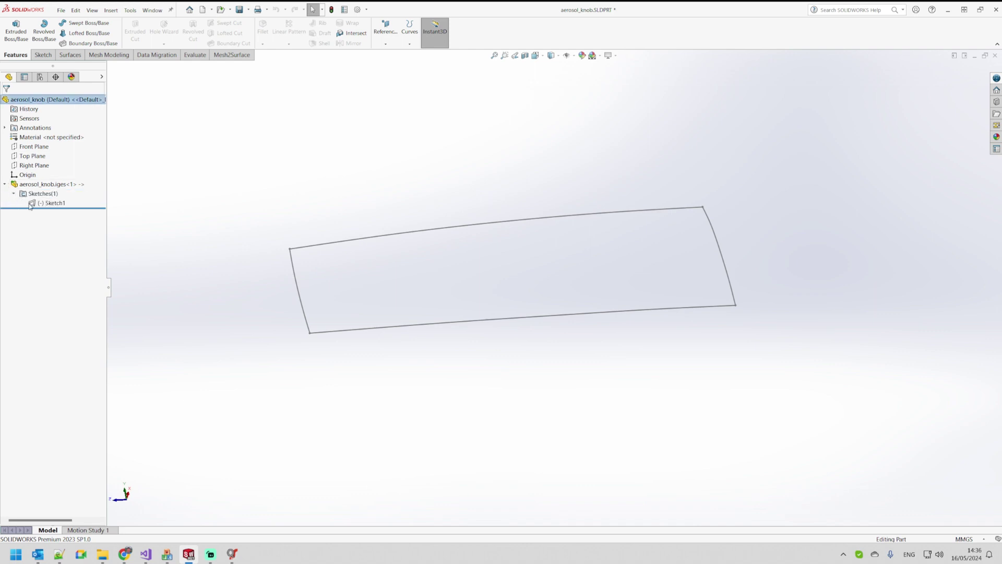
{"action": "left_click", "coordinate": [31, 203]}
{"action": "middle_click_drag", "start_coordinate": [432, 277], "coordinate": [445, 289]}
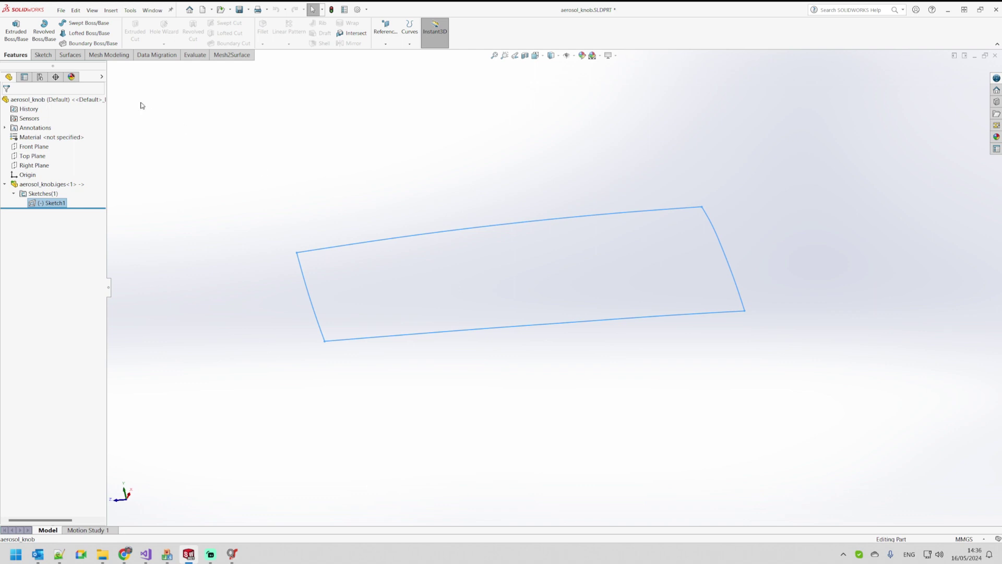
{"action": "left_click", "coordinate": [233, 129]}
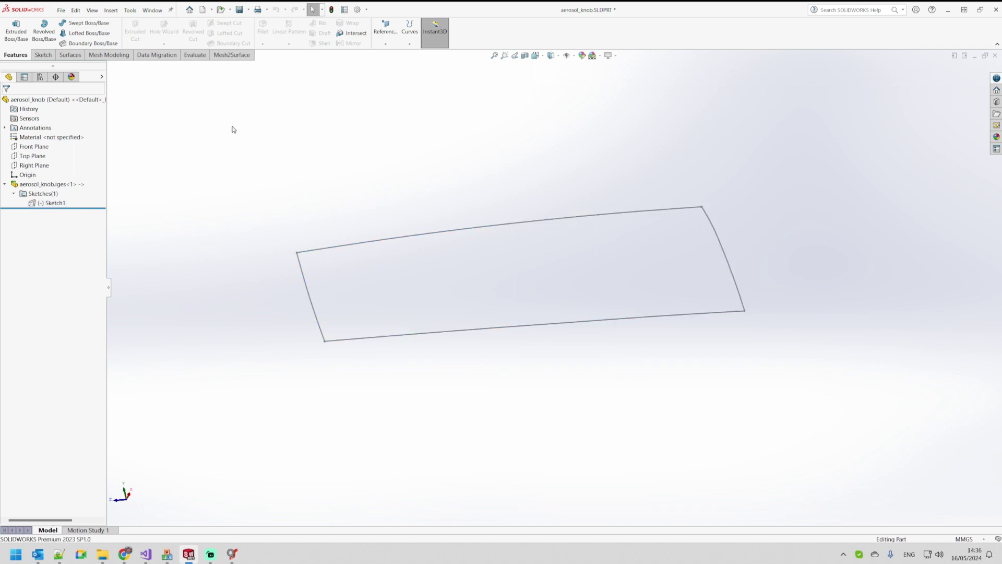